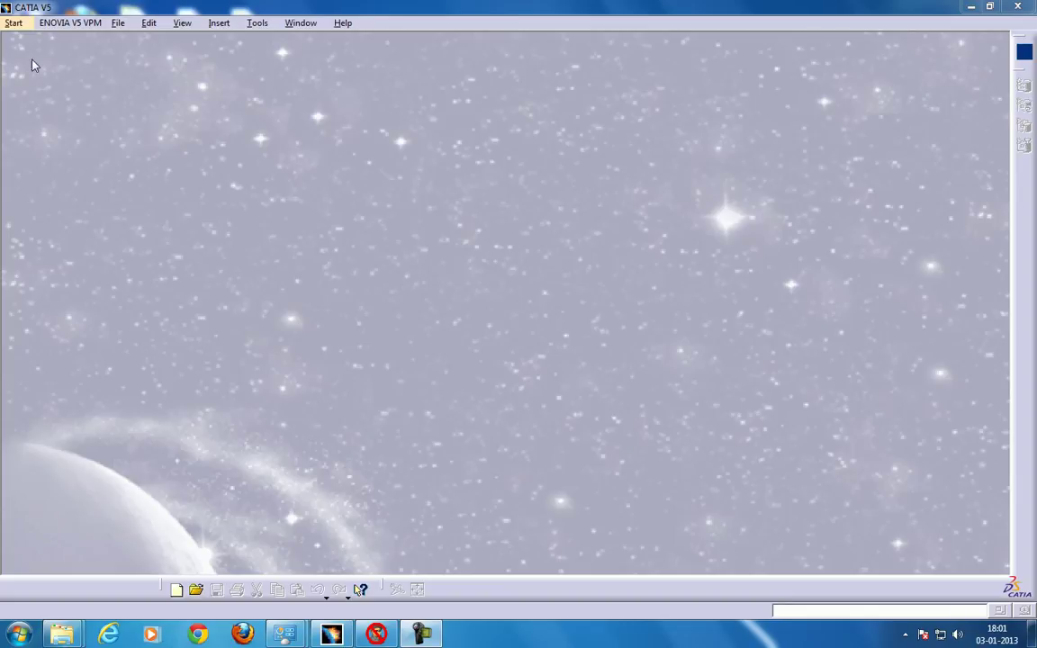
Step: Create a new Part Design document, keeping the default name Part1
click(16, 25)
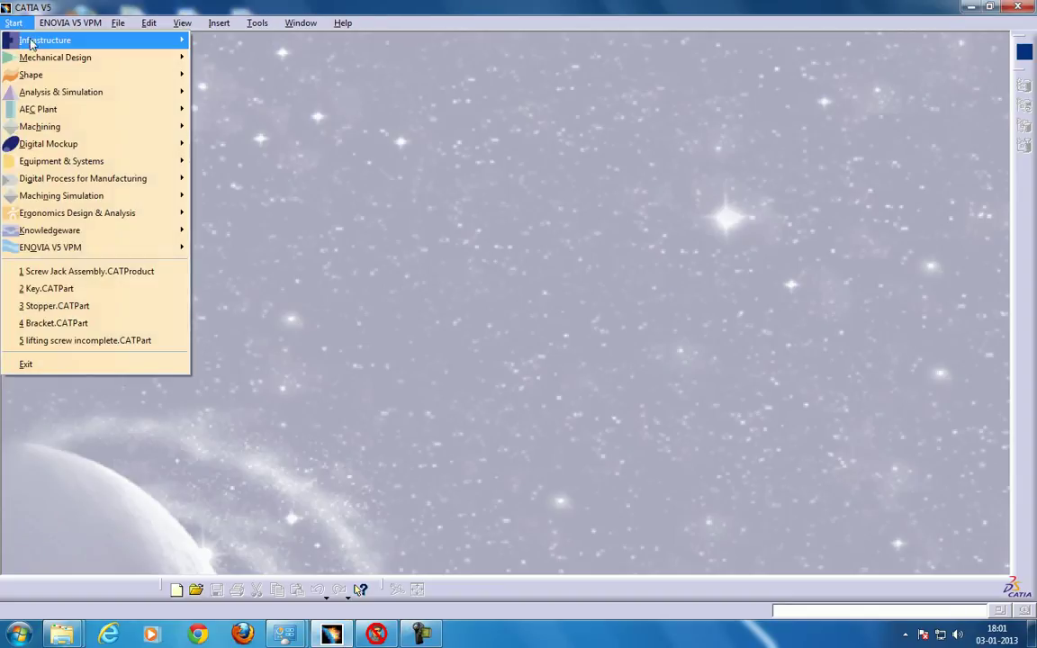
mouse_move(34, 59)
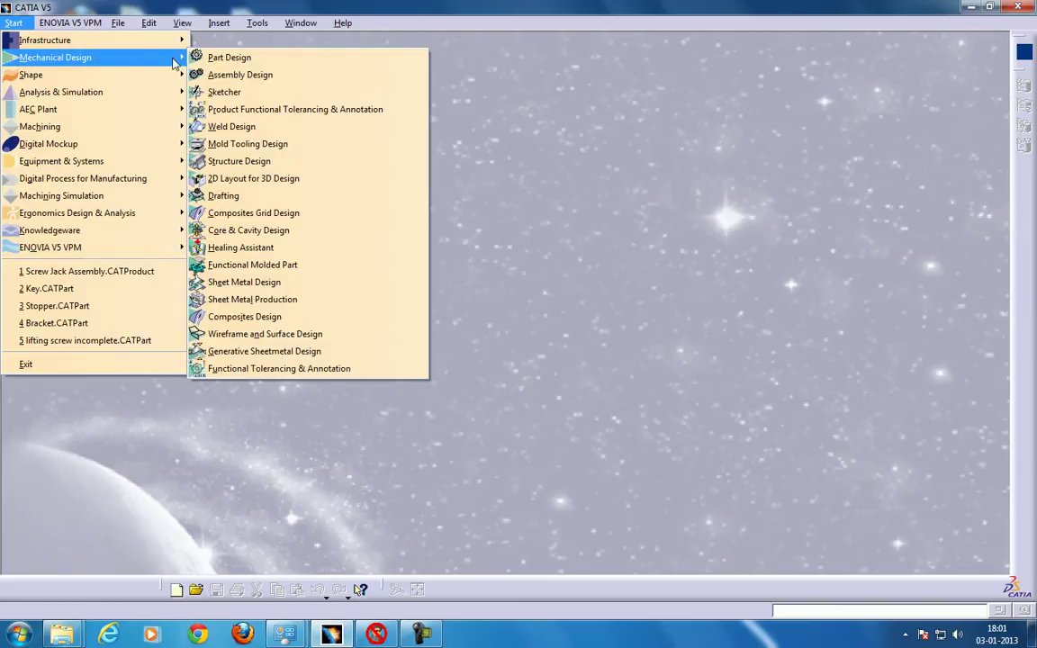
click(205, 57)
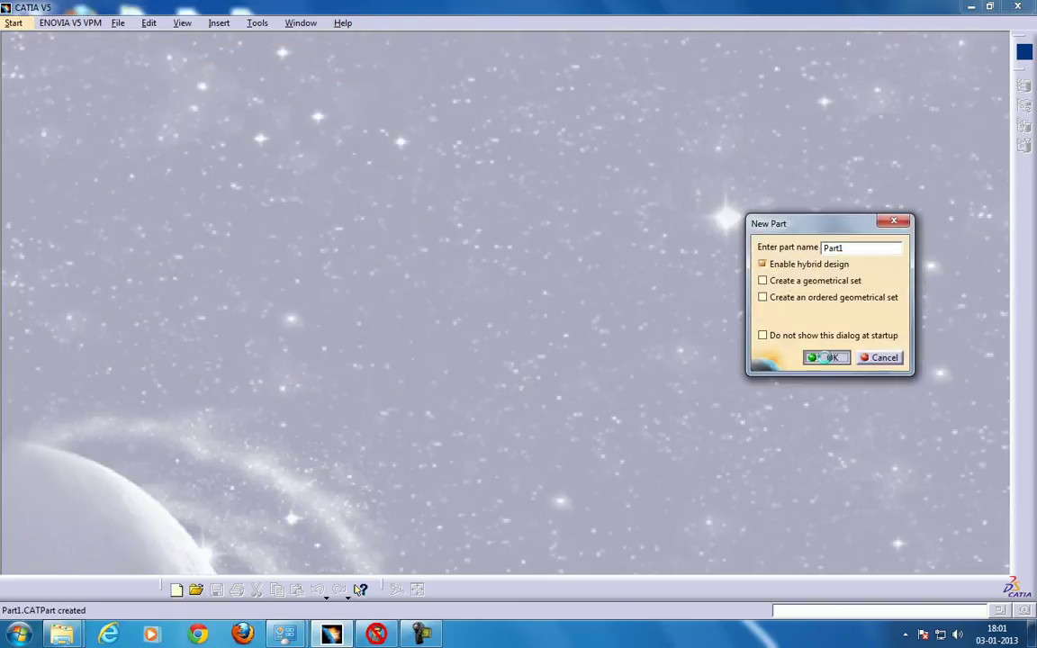
click(824, 357)
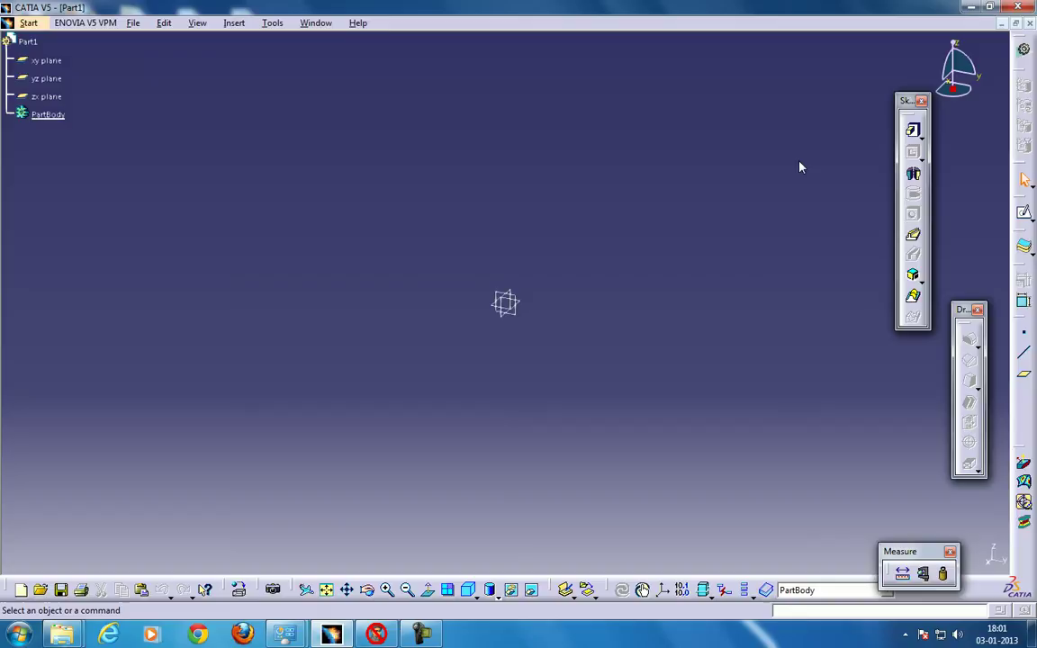
Step: Sketch a regular hexagon centred on the origin of the xy plane and exit the sketch
click(529, 307)
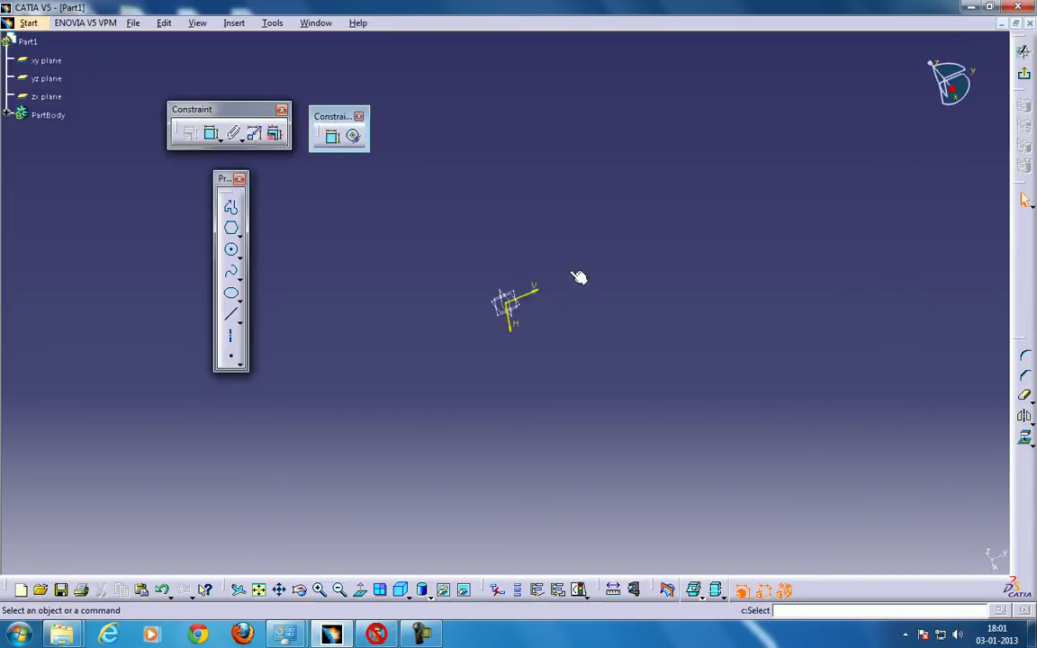
click(231, 228)
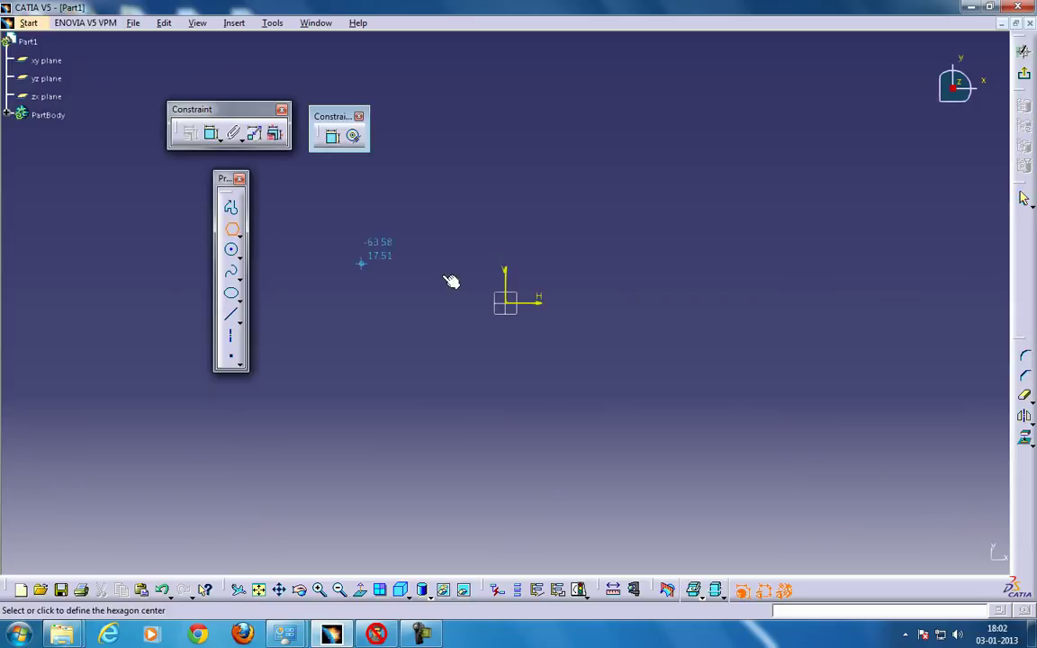
click(507, 303)
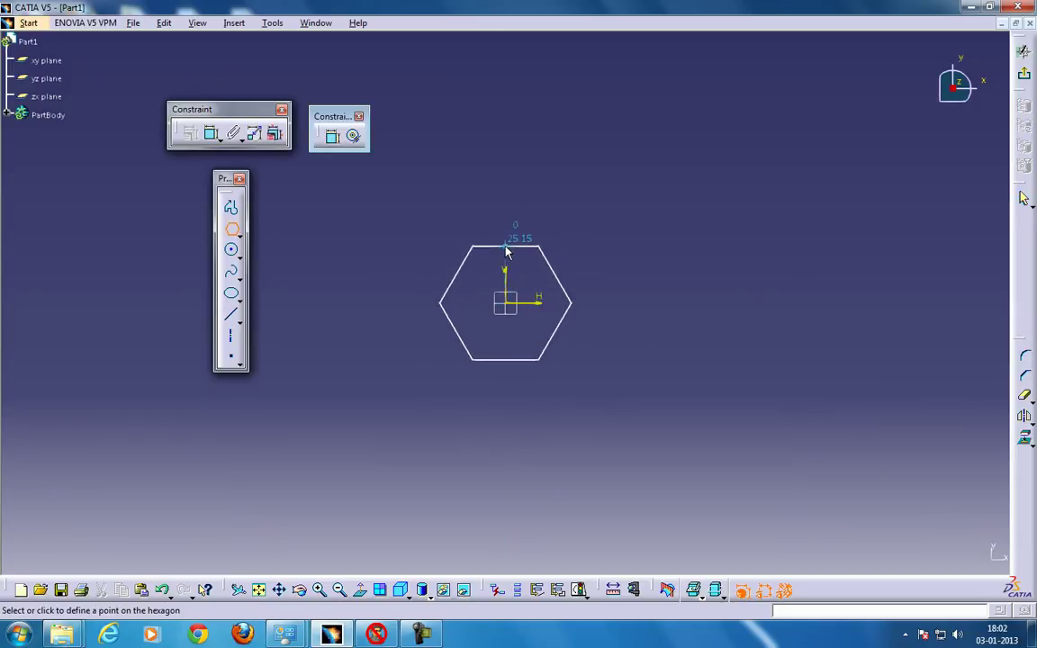
click(511, 253)
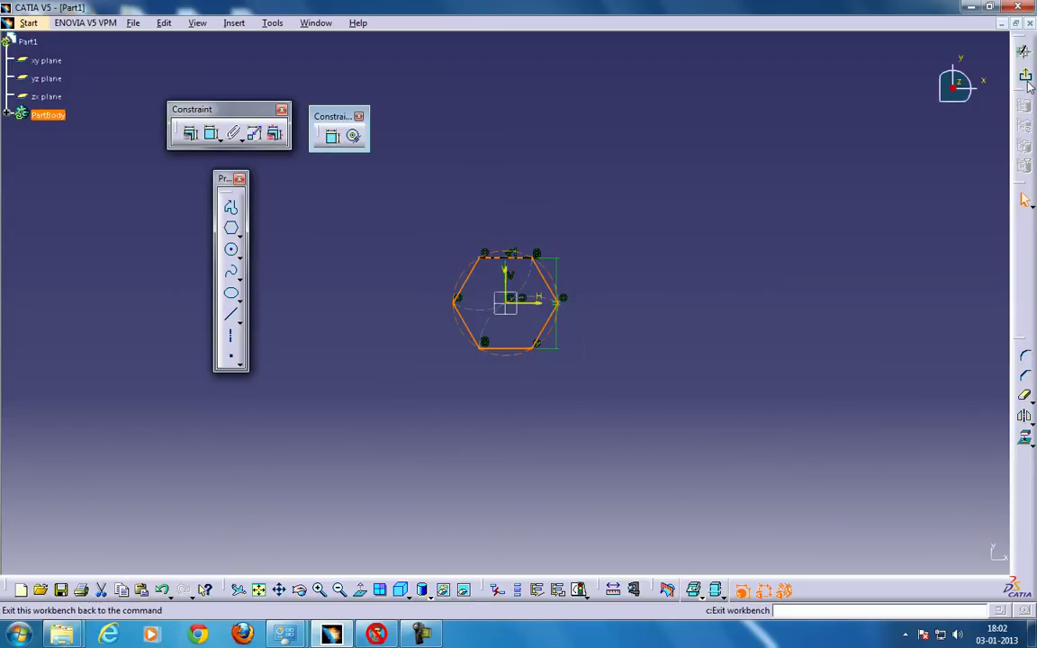
click(1024, 51)
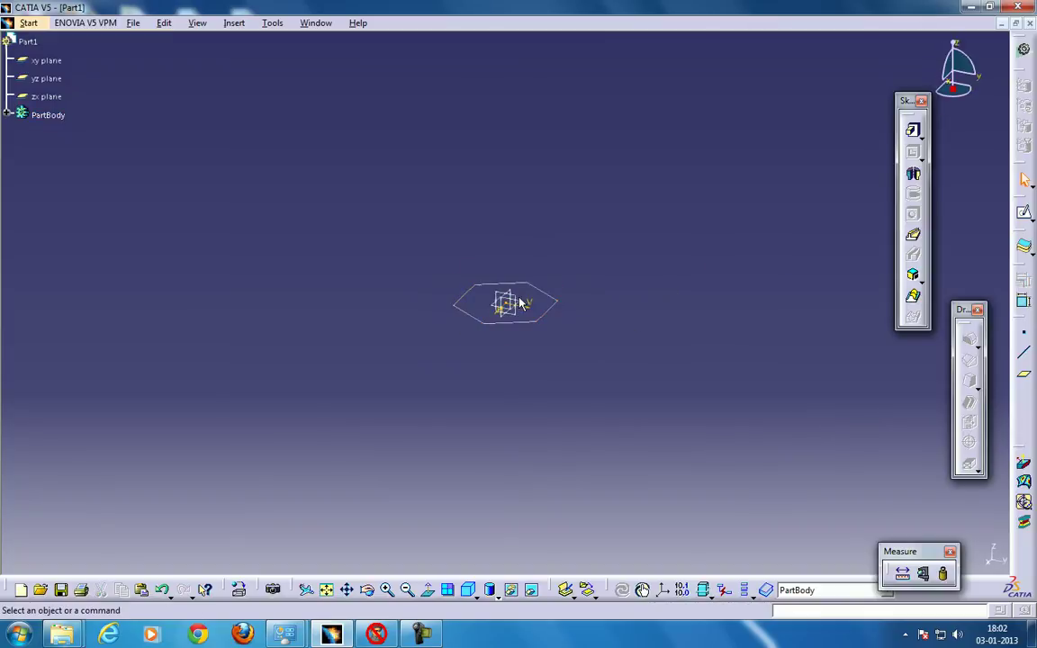
Step: On the zx plane, draw a four-point looping spline starting at the origin
click(509, 315)
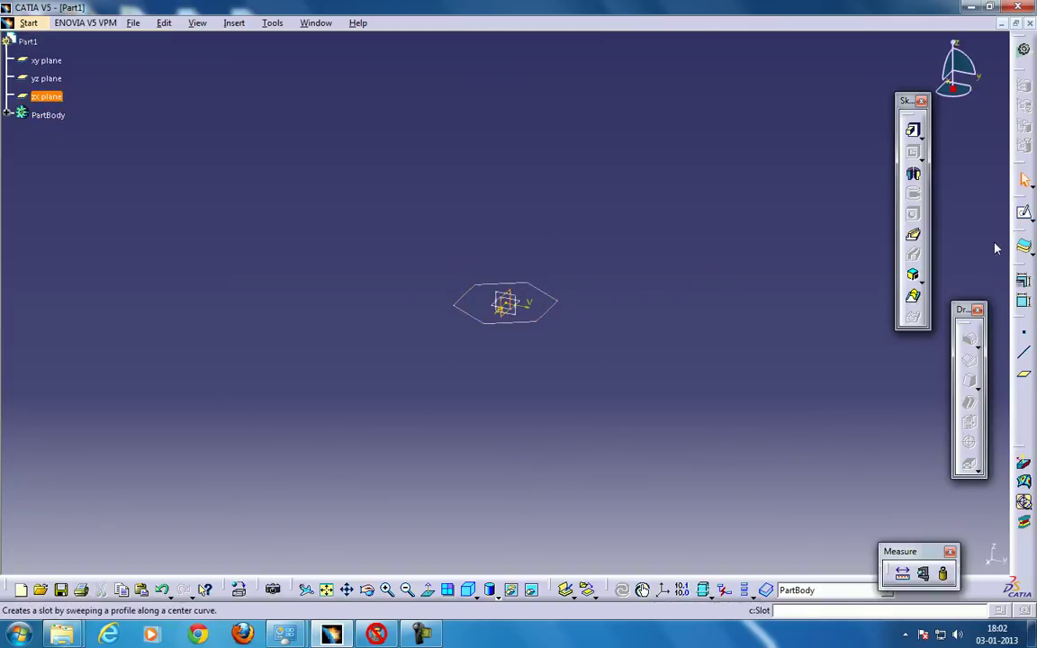
click(1023, 212)
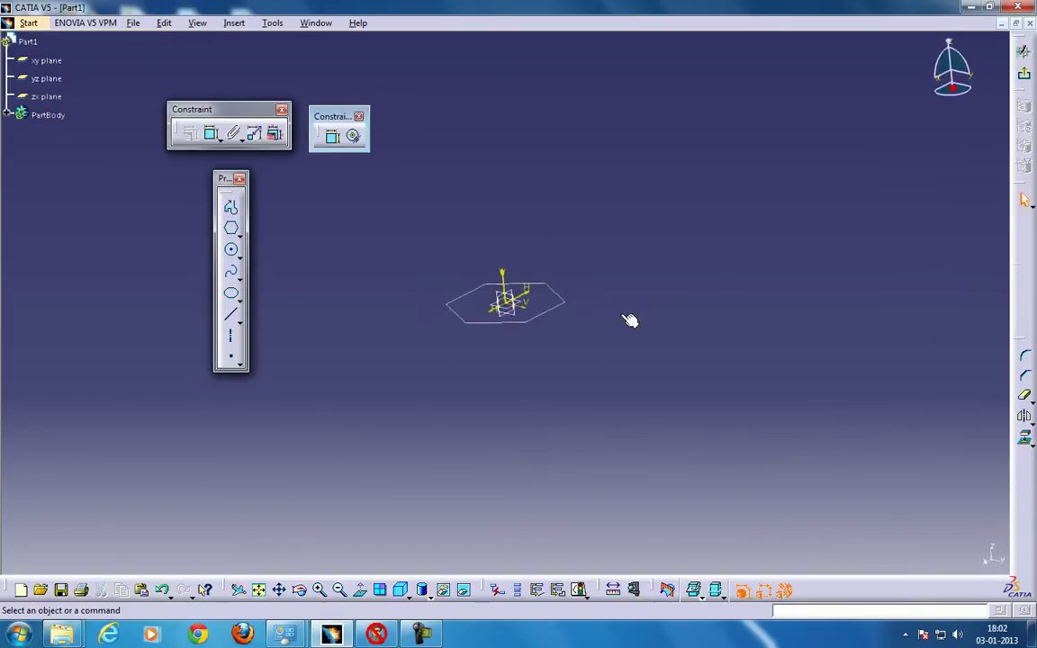
click(232, 276)
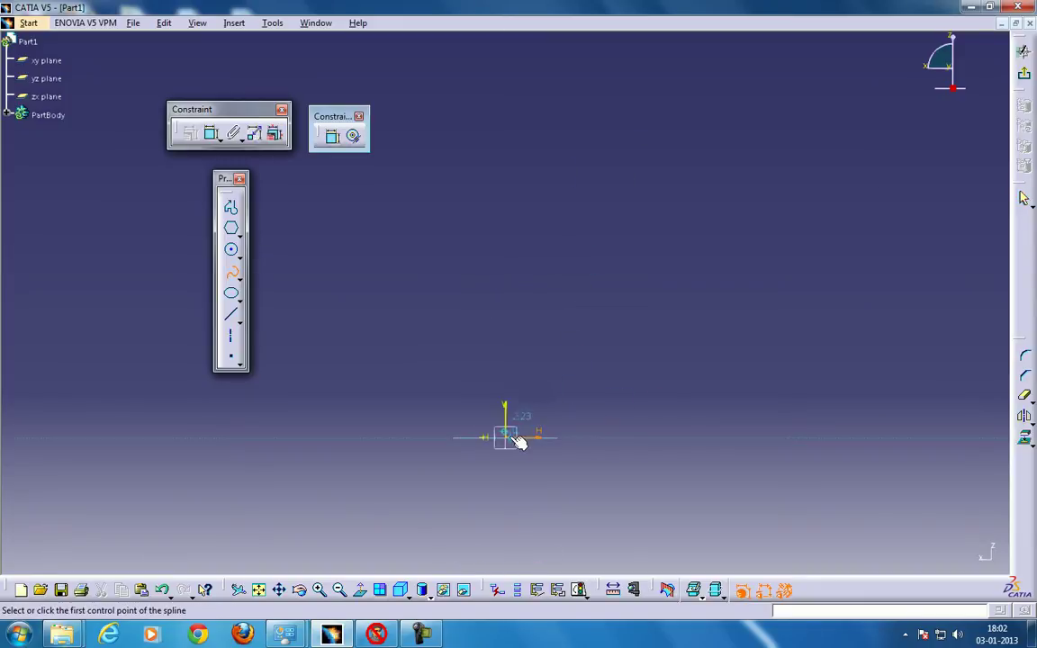
click(509, 437)
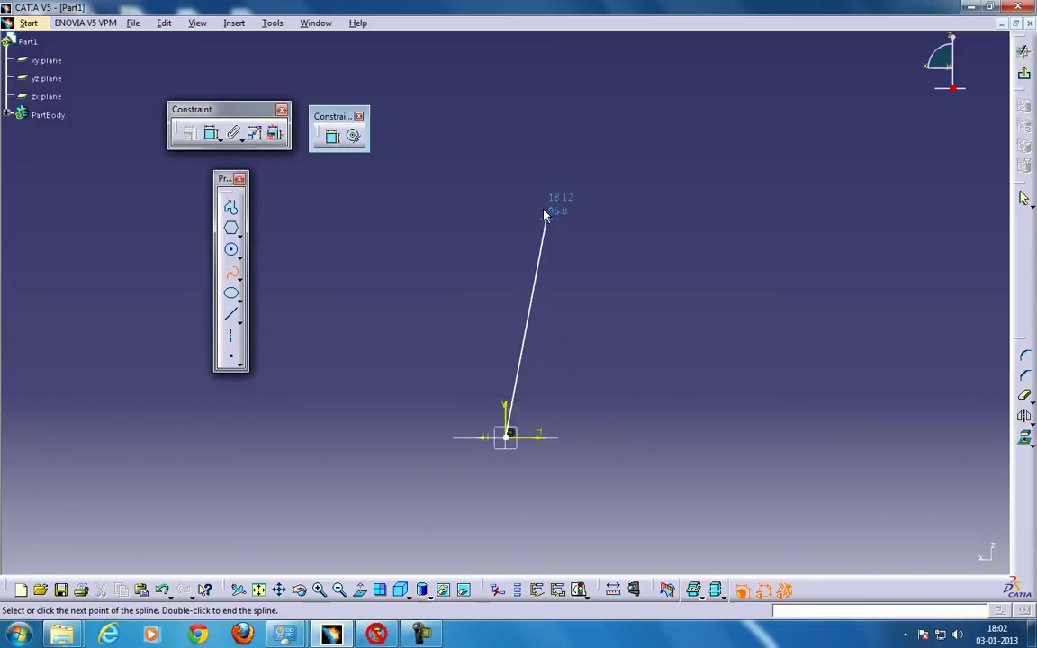
click(541, 208)
click(784, 125)
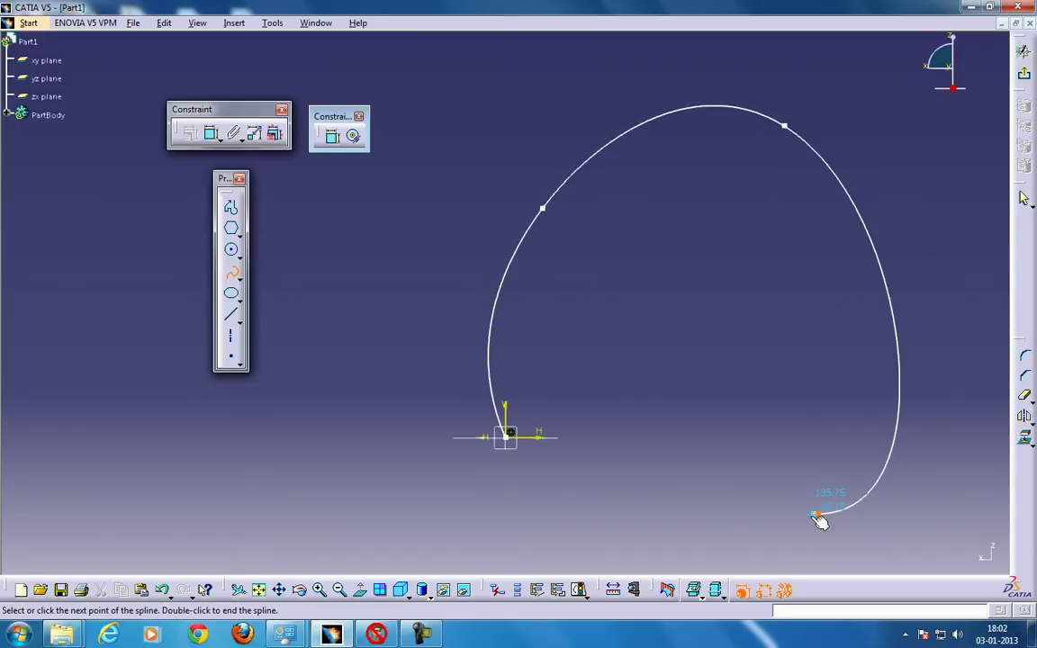
double_click(813, 517)
Step: Create Plane.1 normal to the spline, placed at the spline's far end point
click(1025, 191)
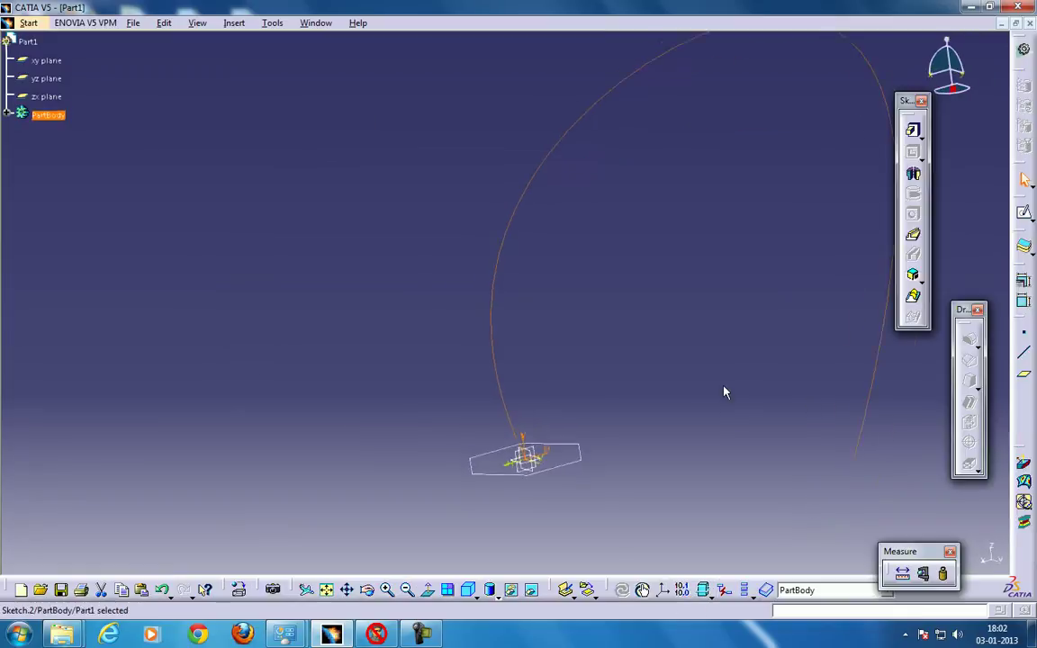
mouse_move(694, 284)
middle_down()
mouse_move(573, 351)
mouse_move(651, 324)
middle_up()
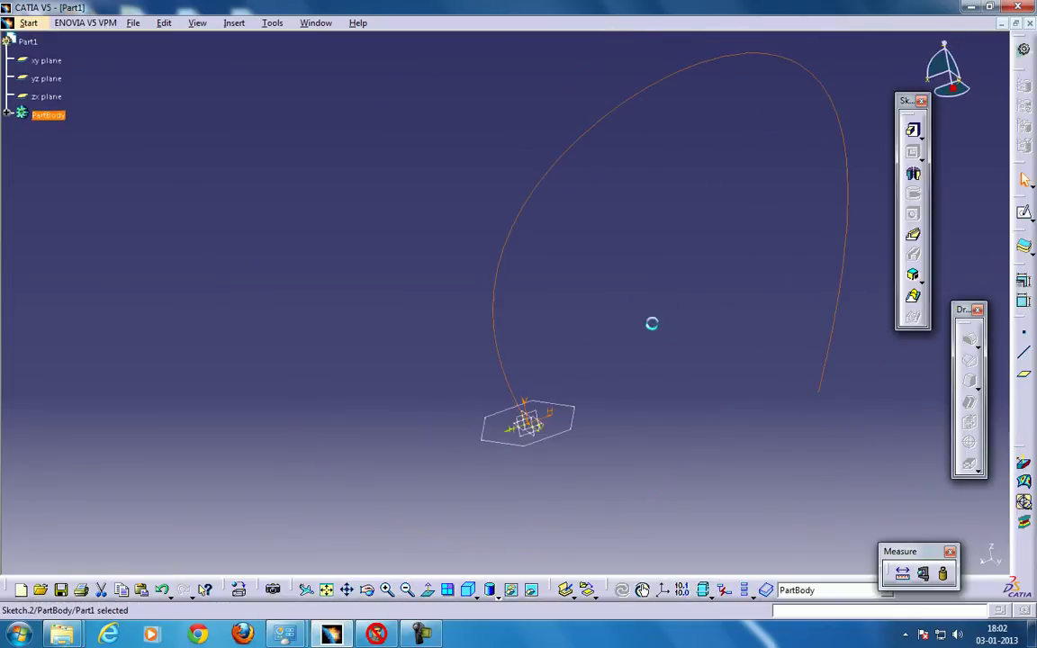
click(826, 388)
click(1025, 372)
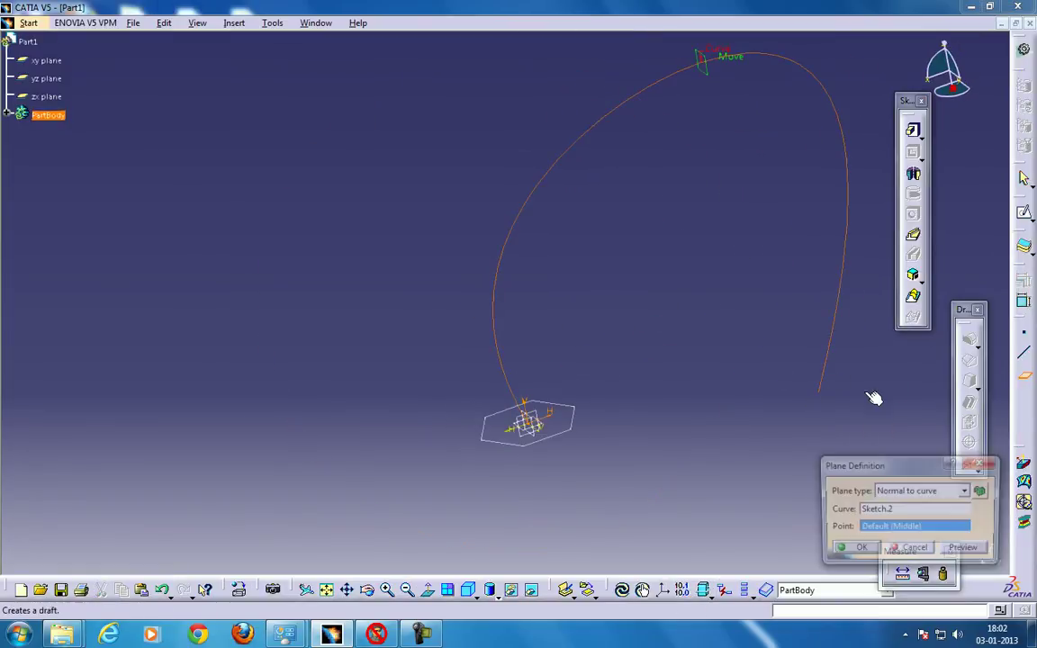
click(821, 390)
click(861, 550)
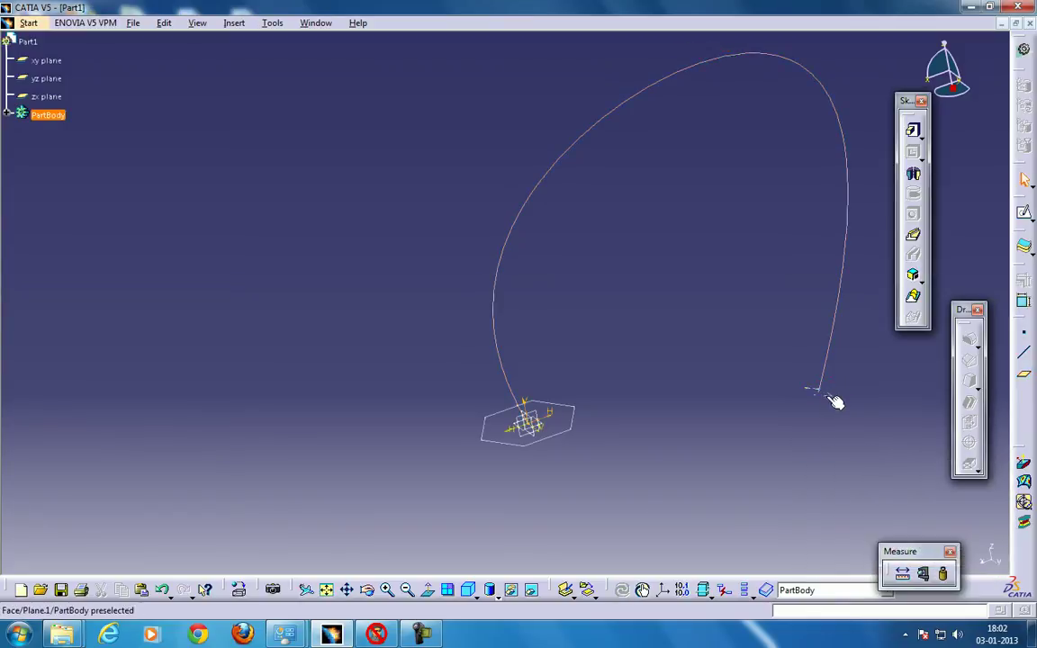
Step: Sketch a second, smaller hexagon on Plane.1 near the spline's end
click(1022, 216)
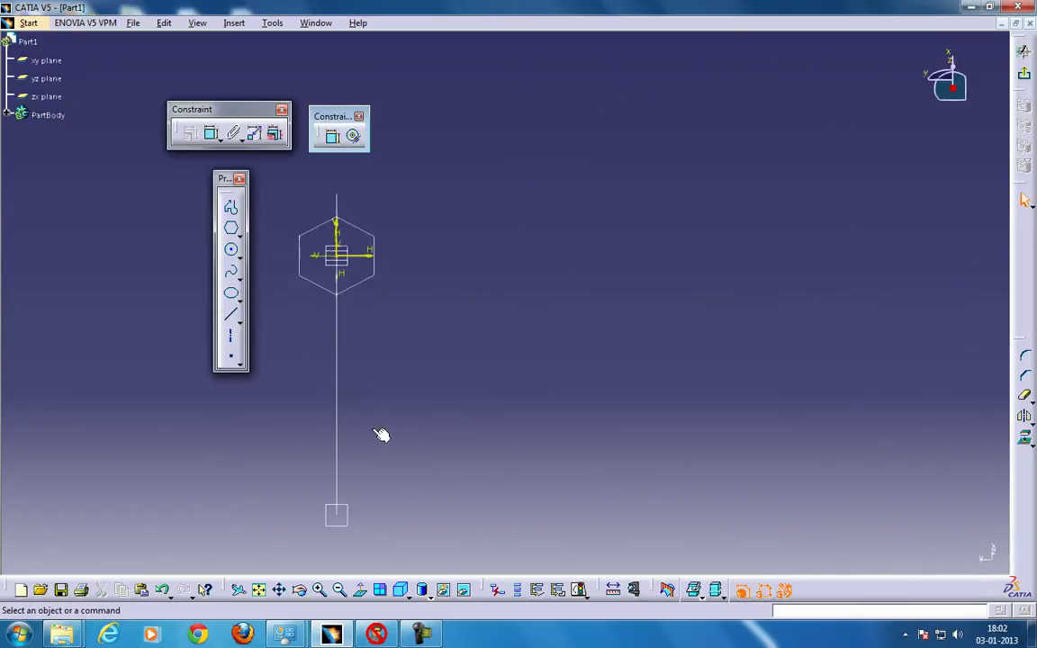
click(230, 228)
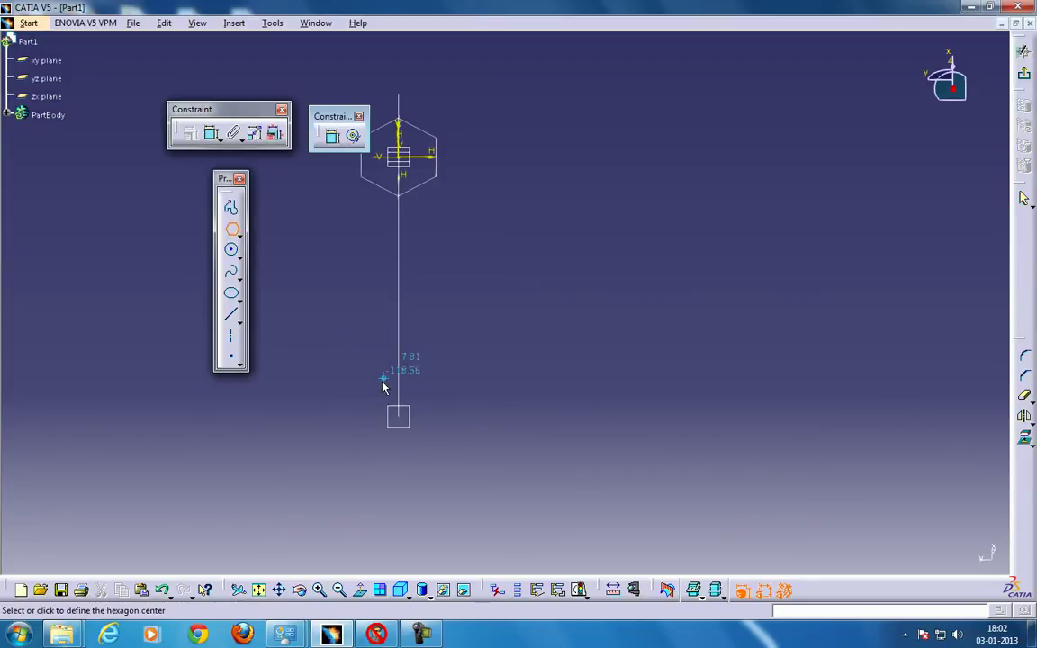
click(398, 430)
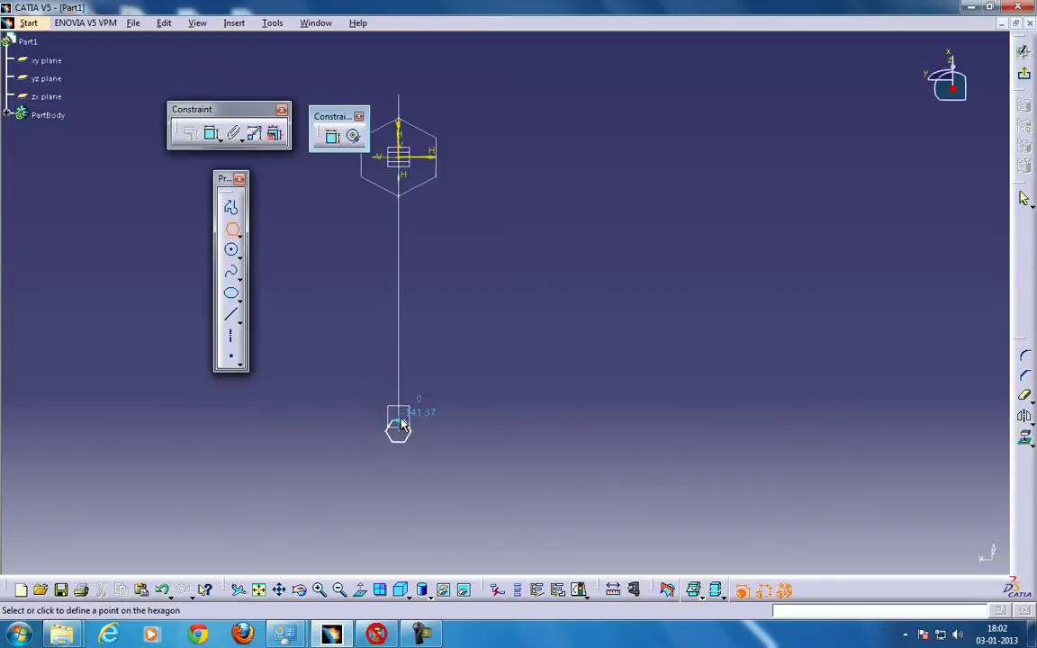
click(399, 429)
click(1022, 198)
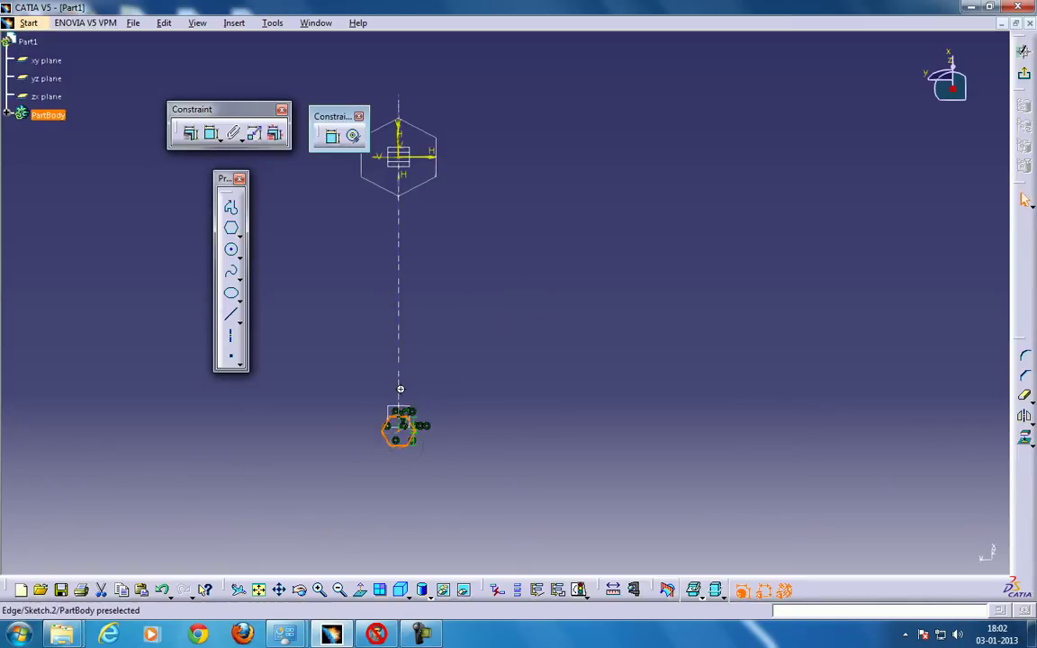
Step: Zoom in on the second hexagon and select the spline's end vertex
mouse_move(552, 300)
middle_down()
mouse_move(498, 288)
mouse_move(537, 421)
mouse_move(467, 343)
mouse_move(449, 347)
mouse_move(447, 444)
middle_up()
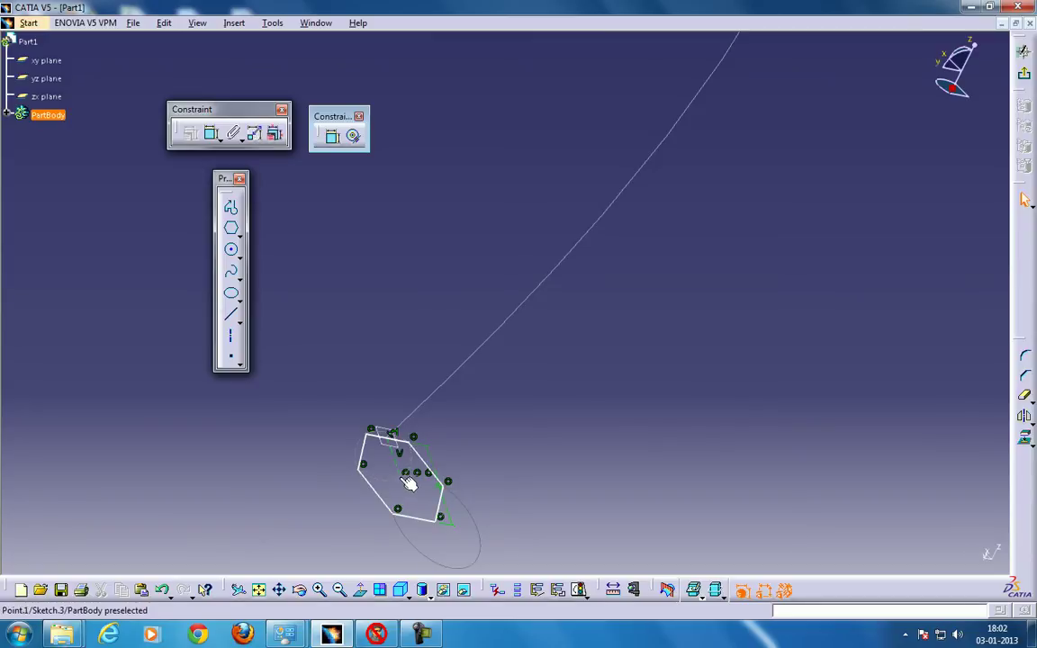
mouse_move(377, 409)
middle_down()
mouse_move(472, 423)
mouse_move(460, 449)
mouse_move(486, 322)
middle_up()
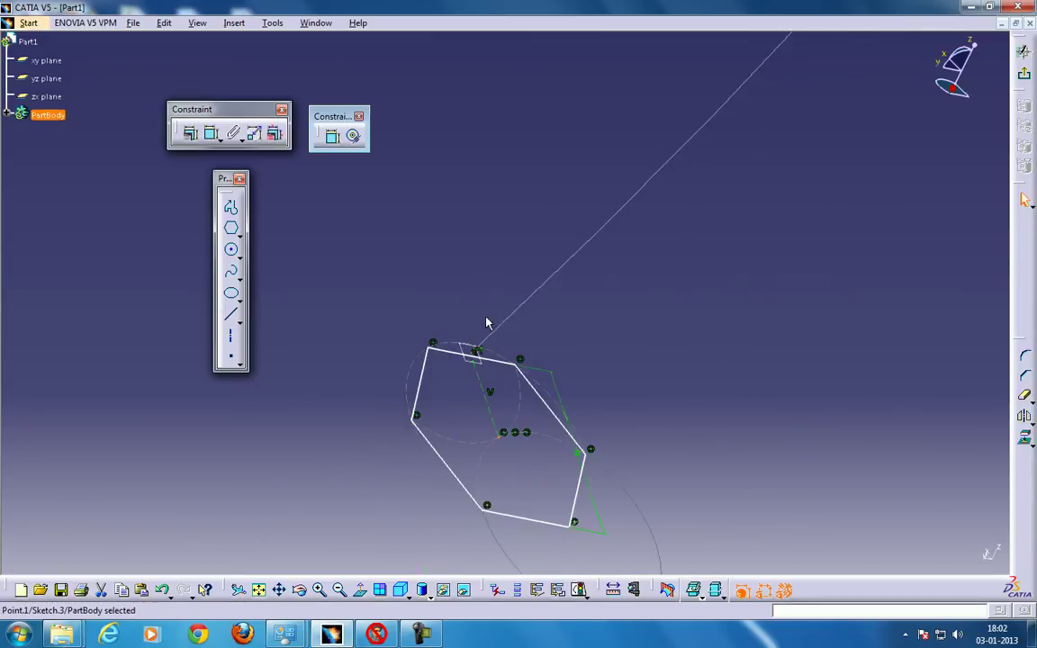
click(478, 354)
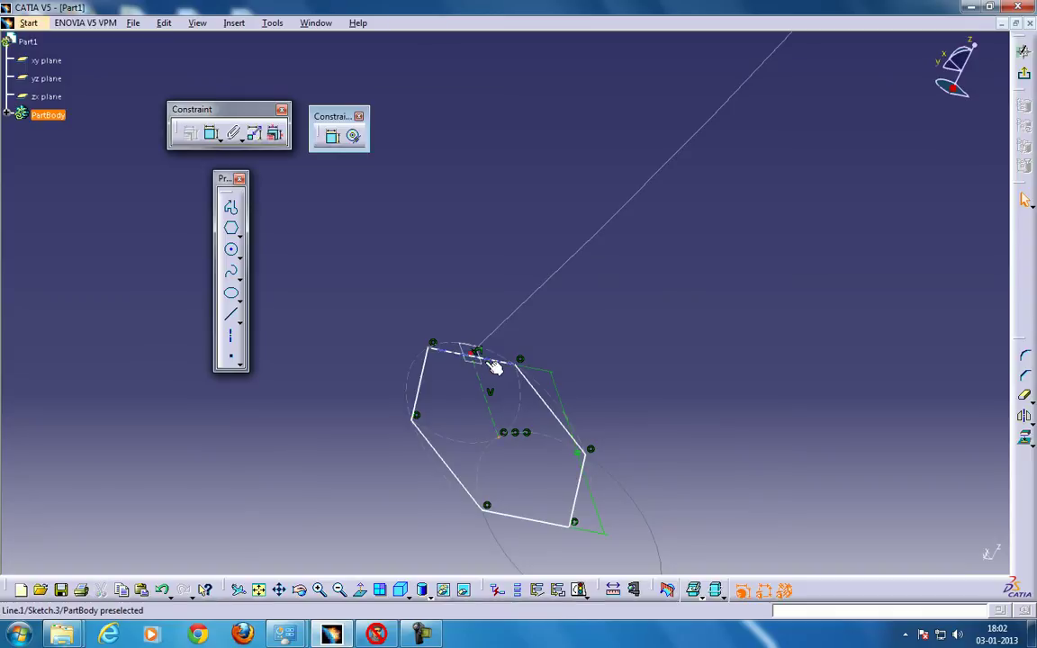
Step: Add a Coincidence constraint between the hexagon point and the spline's end vertex
ctrl+click(527, 436)
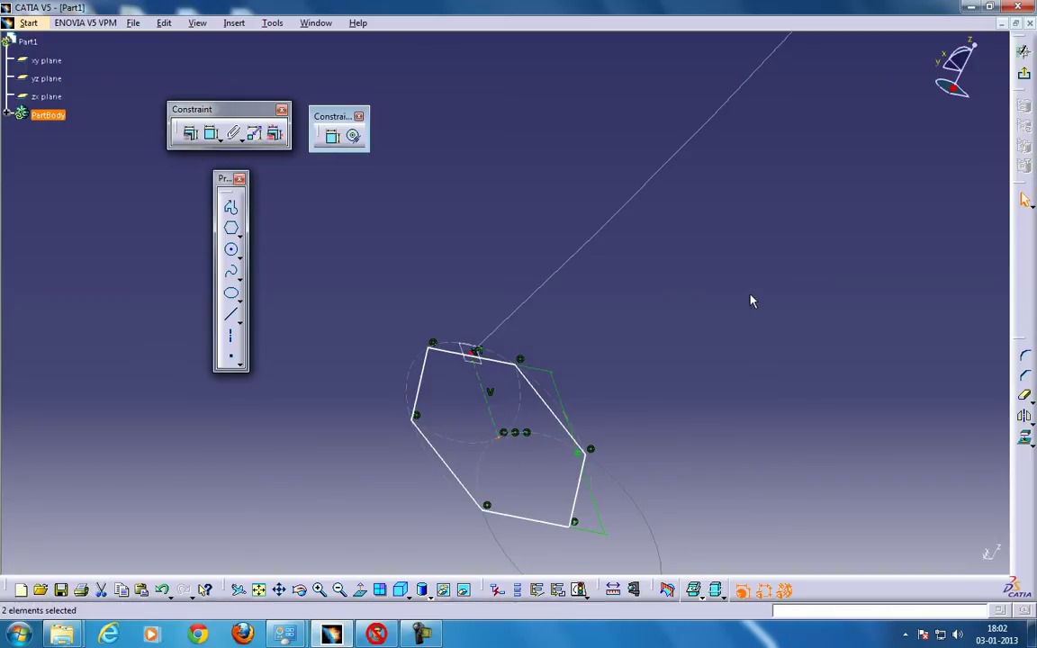
click(211, 133)
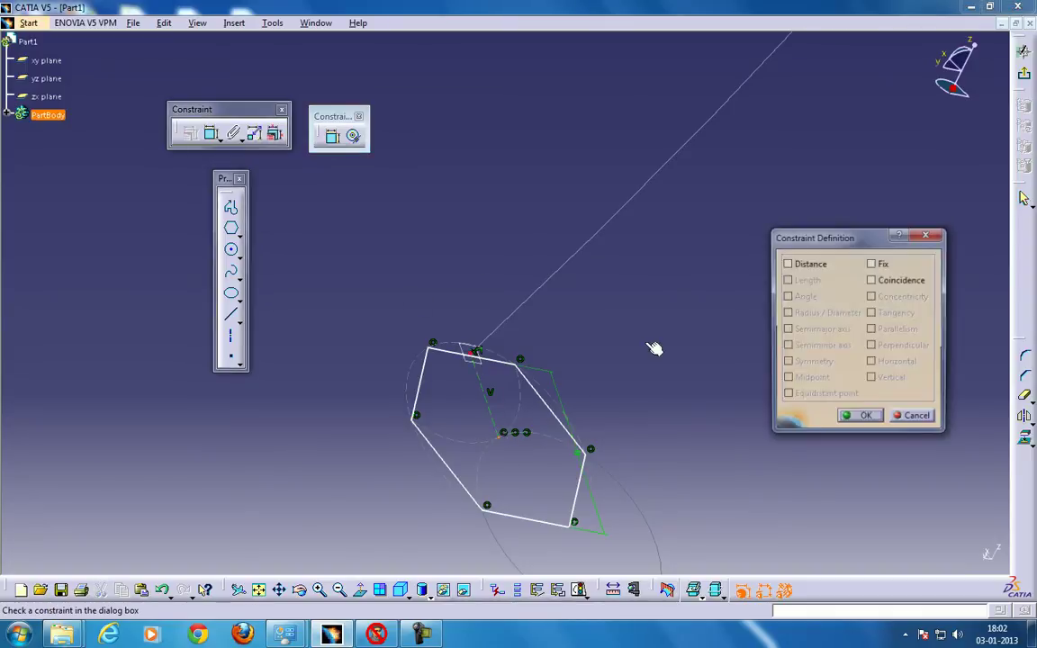
click(903, 280)
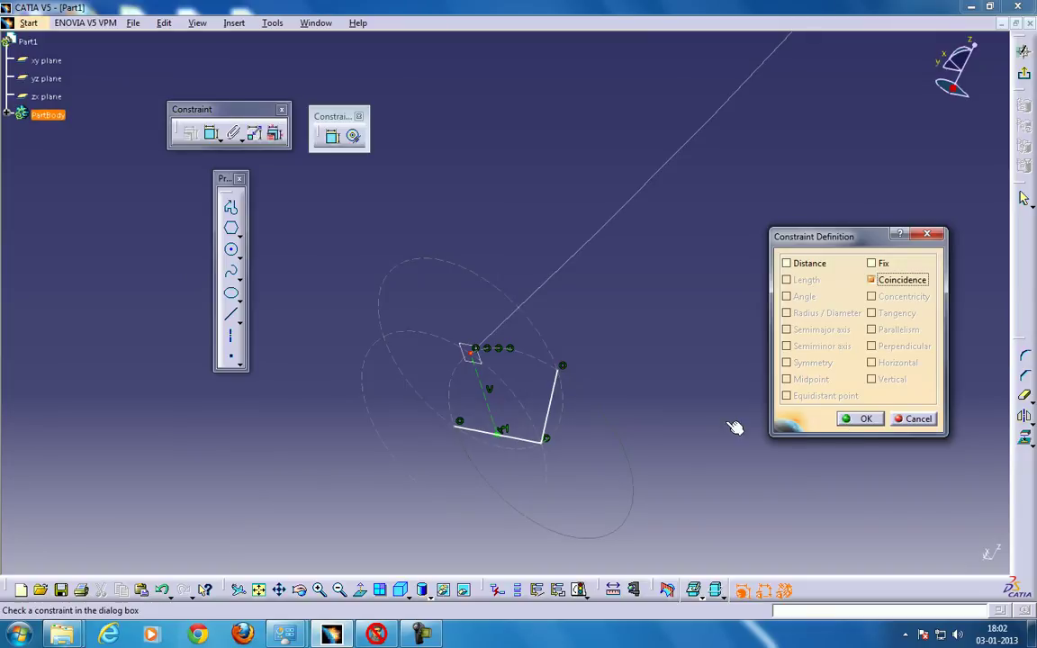
click(914, 422)
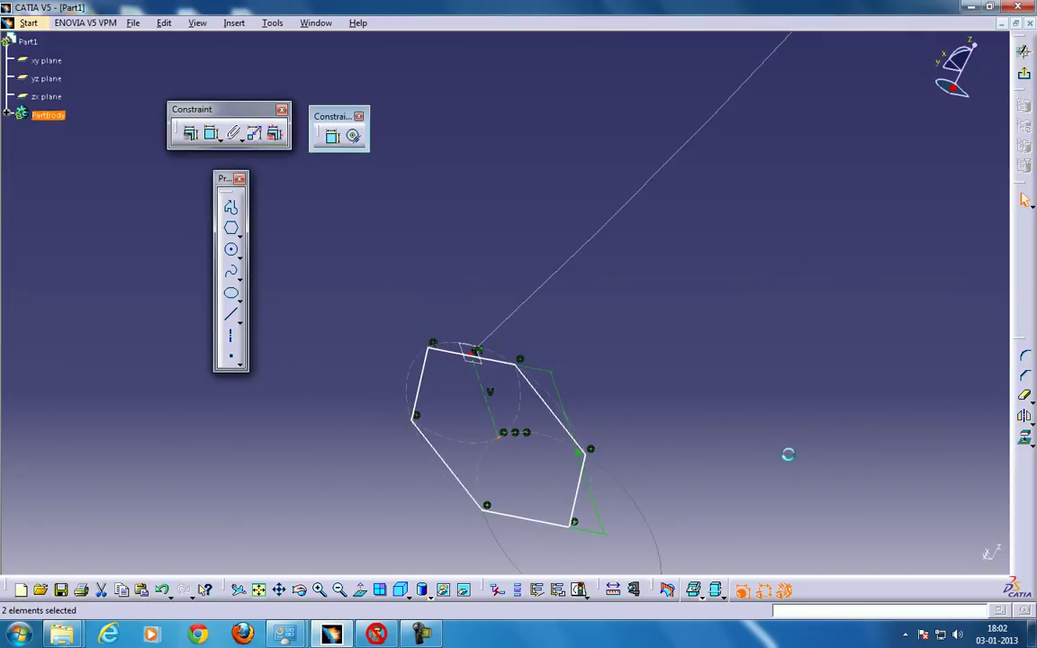
Step: Shift the hexagon so the spline end sits at its centre
click(701, 423)
ctrl+middle_drag(482, 407, 511, 436)
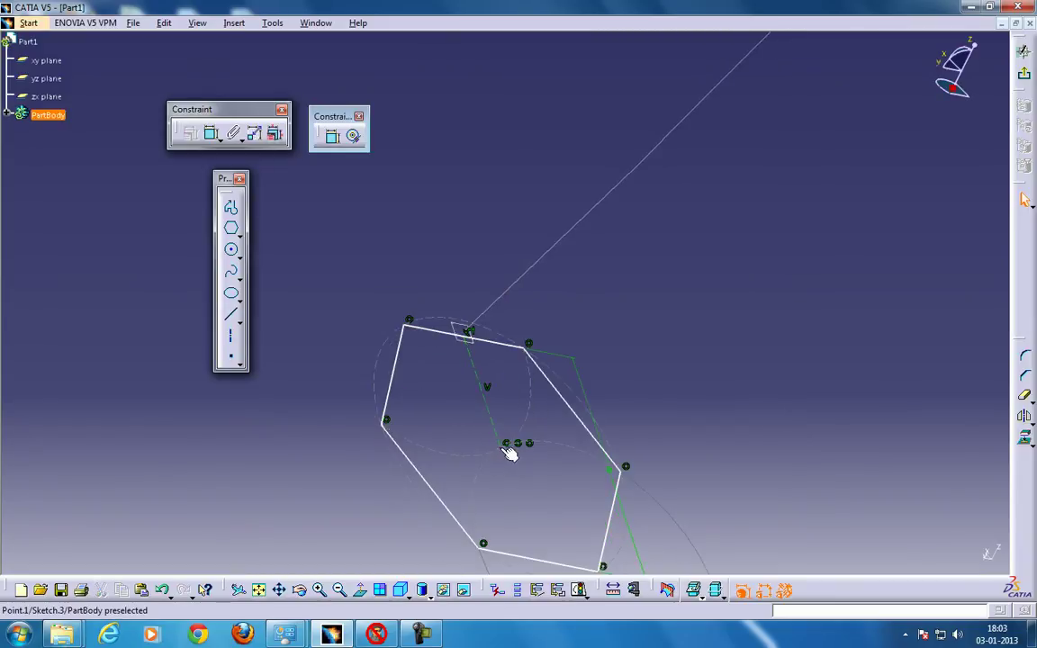
drag(509, 454, 461, 333)
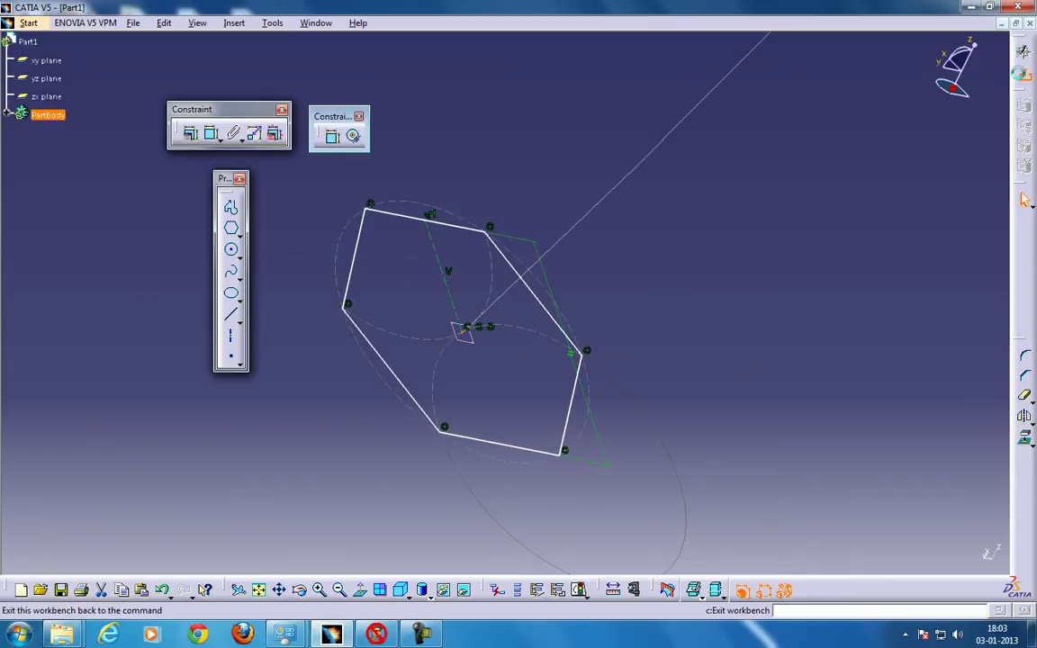
Step: Exit to 3D, show everything in isometric view, and select the large hexagon sketch
click(1024, 51)
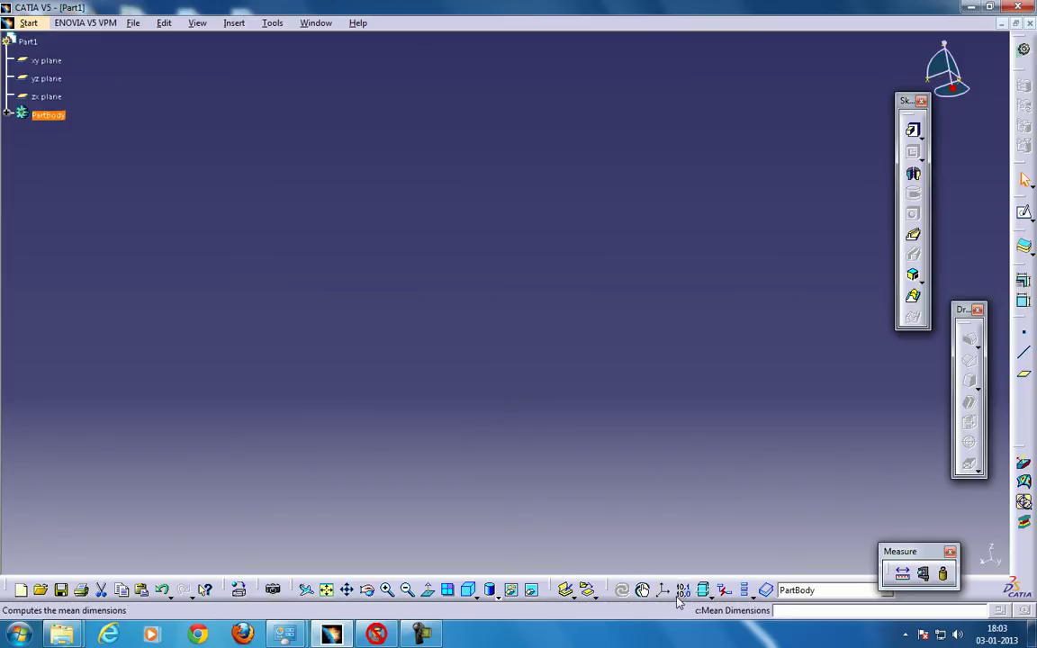
click(468, 588)
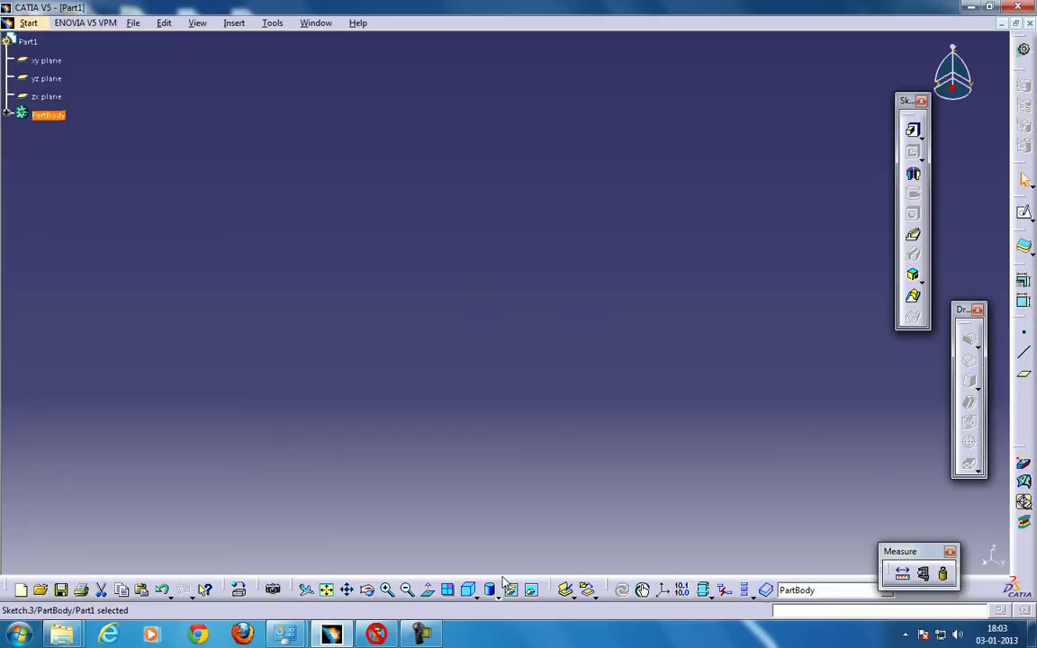
click(326, 589)
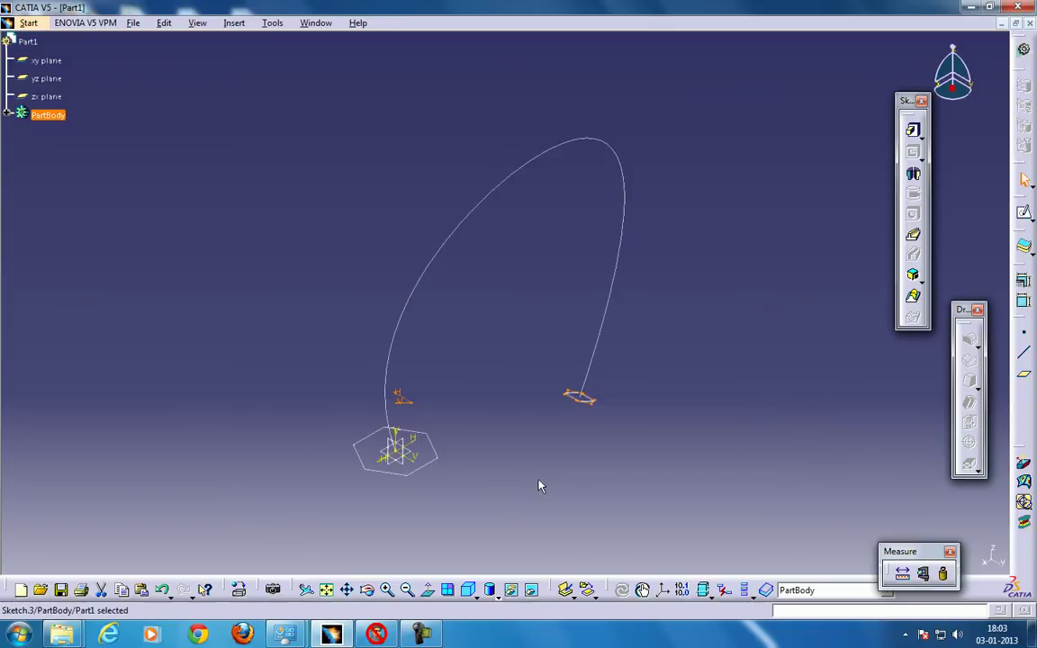
click(666, 364)
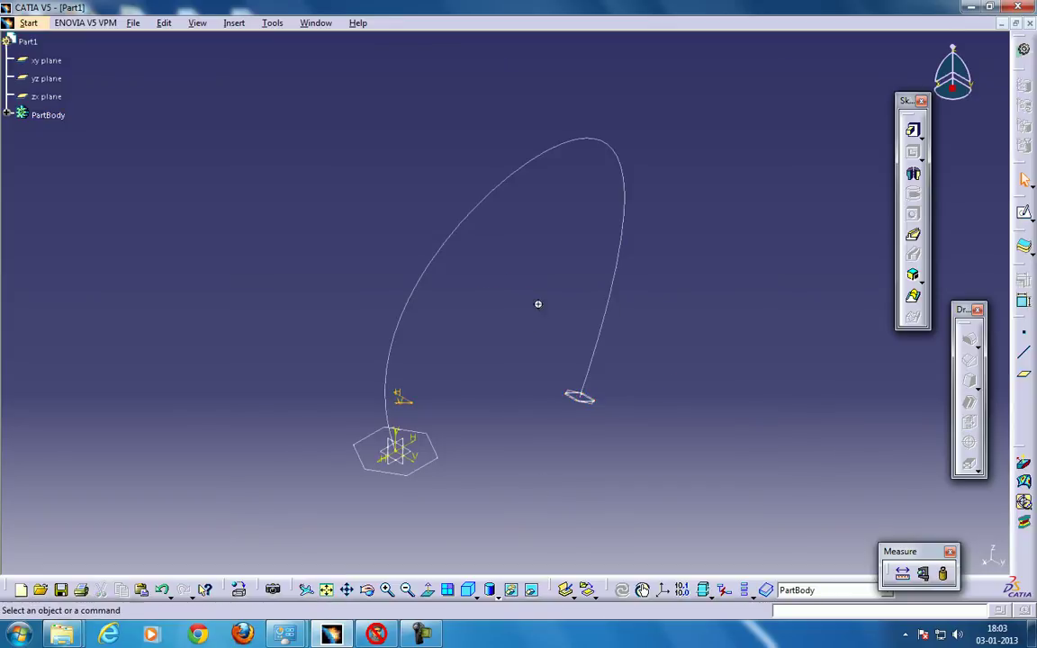
middle_drag(538, 304, 469, 443)
click(419, 461)
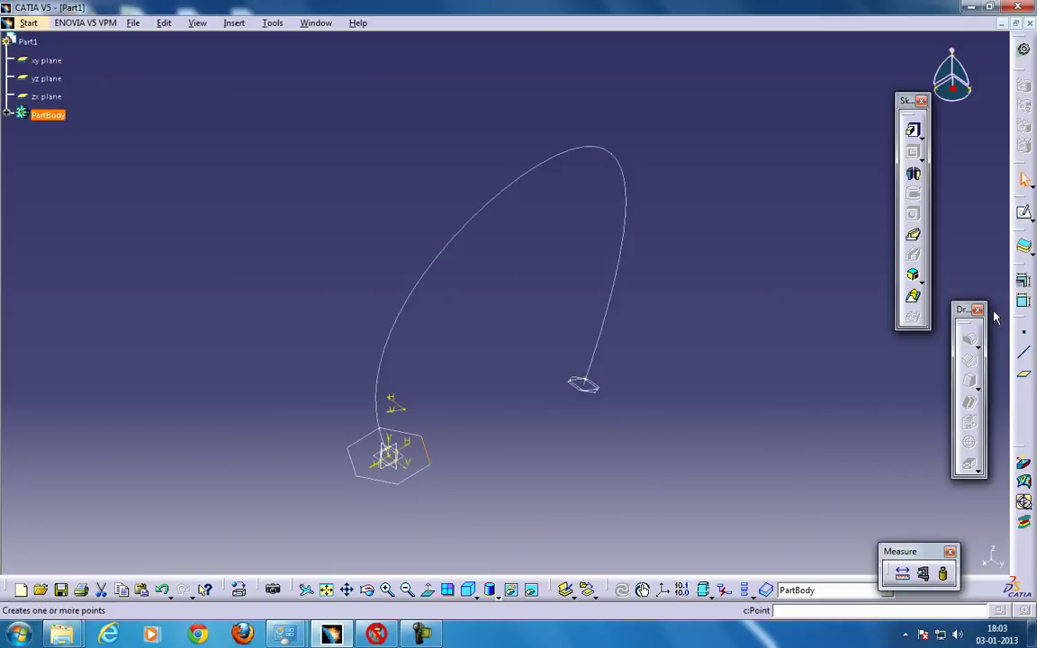
Step: Preview a multi-sections solid from Sketch.1 to Sketch.3 using Sketch.2 as the spine
click(912, 296)
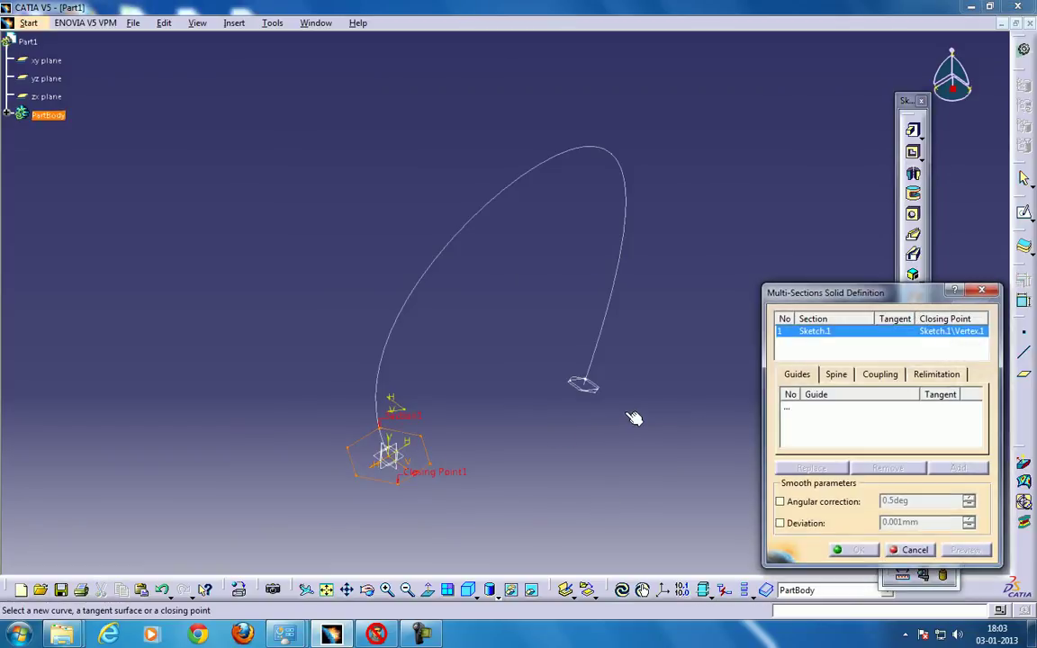
click(590, 389)
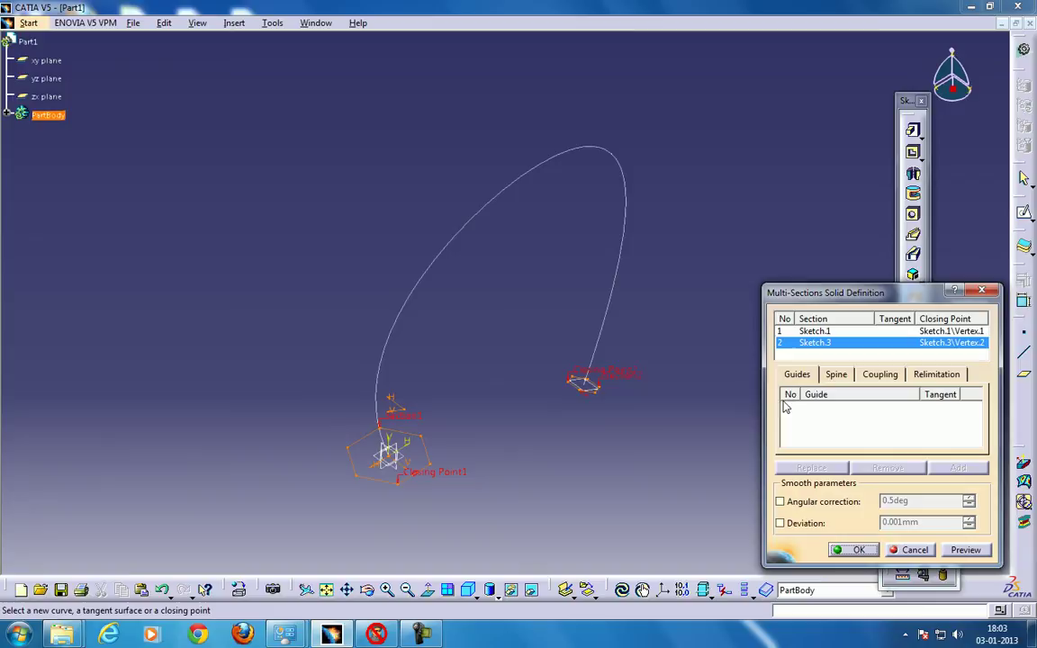
click(837, 374)
click(886, 411)
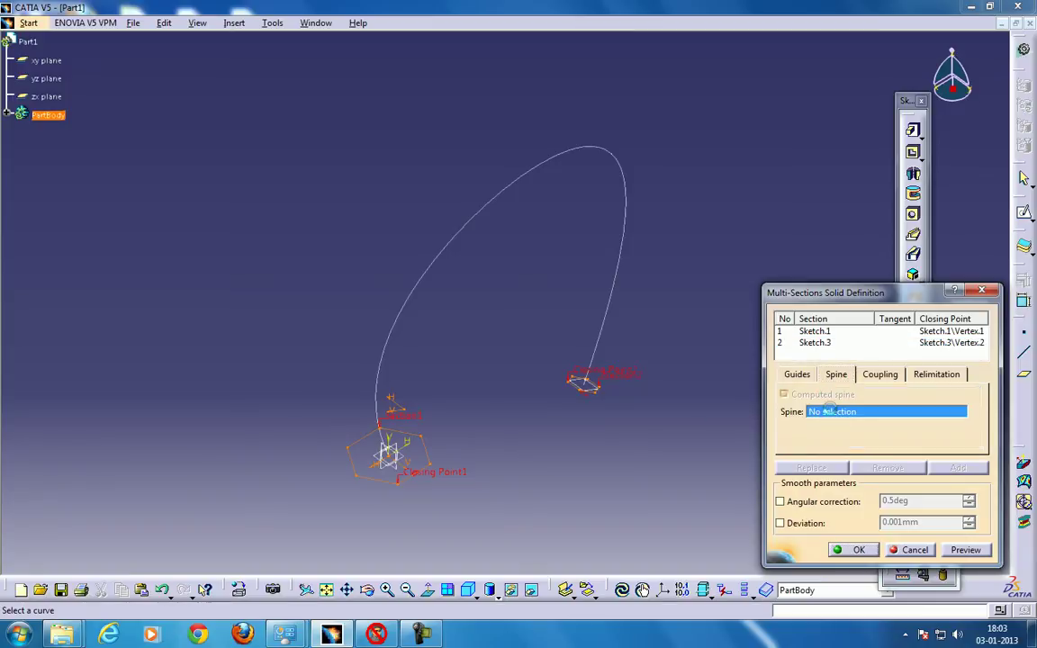
click(620, 250)
click(953, 552)
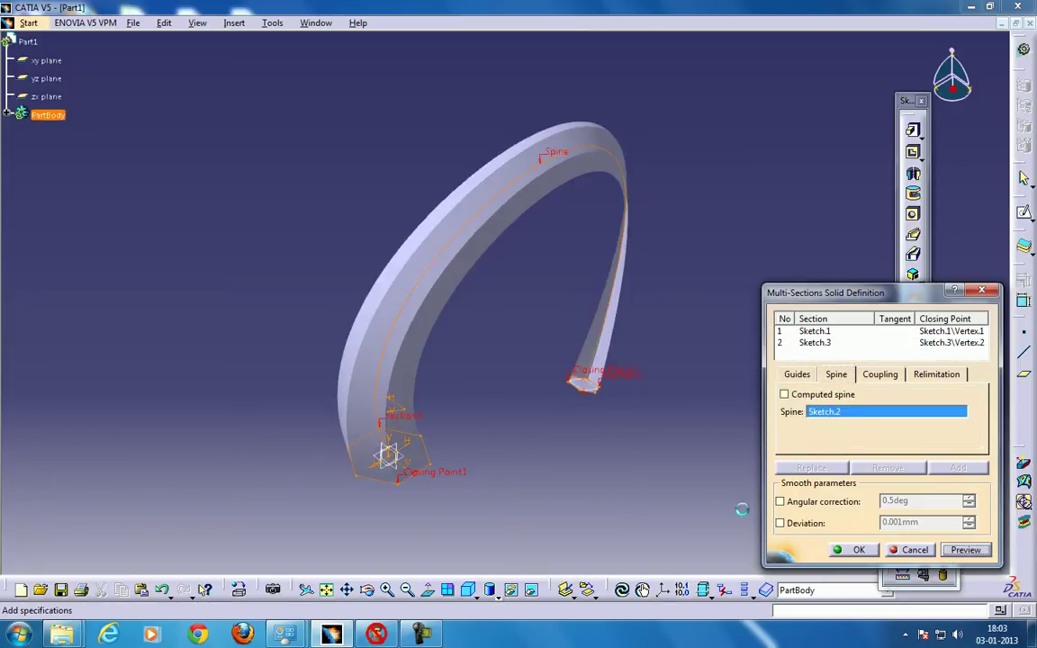
middle_drag(628, 445, 430, 373)
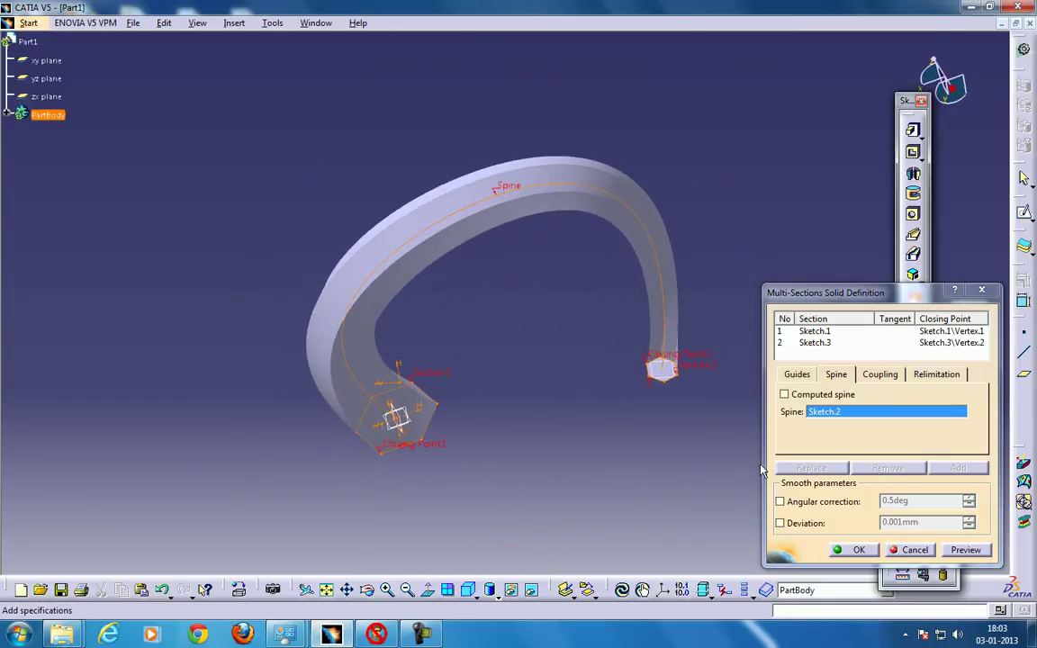
Step: Restart the multi-sections solid from the large hexagon with Sketch.2 as the spine
click(914, 549)
click(913, 296)
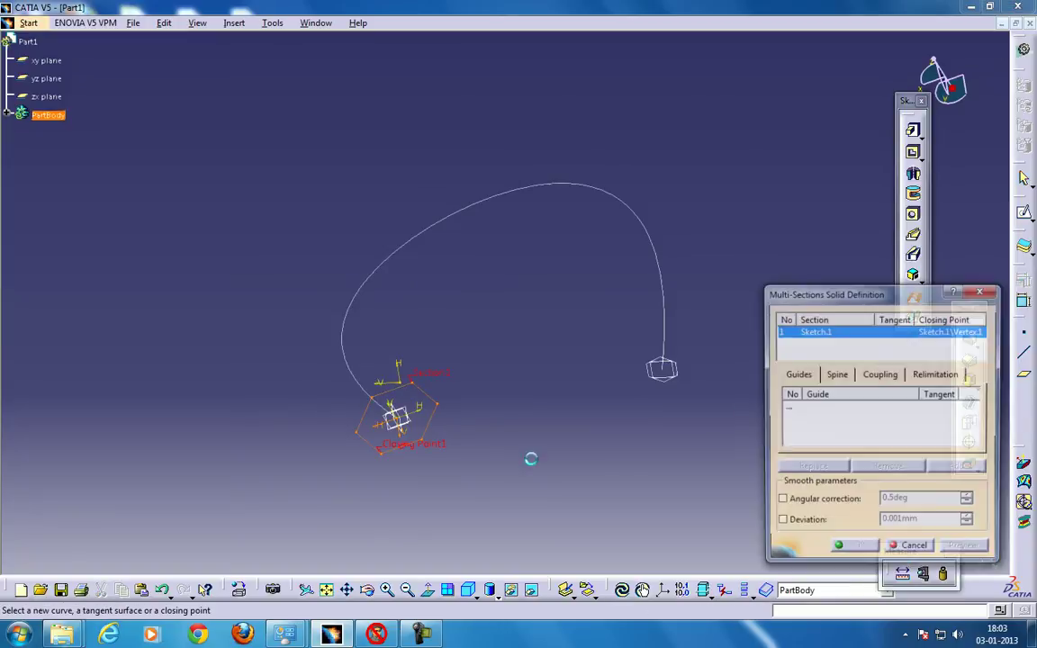
click(836, 374)
click(826, 411)
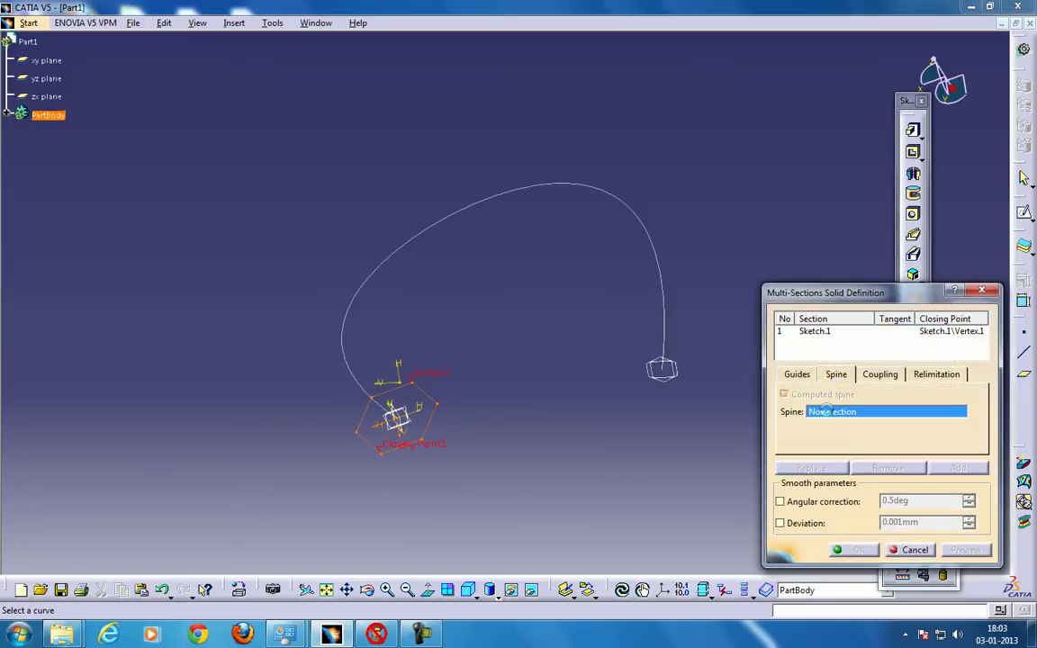
click(662, 240)
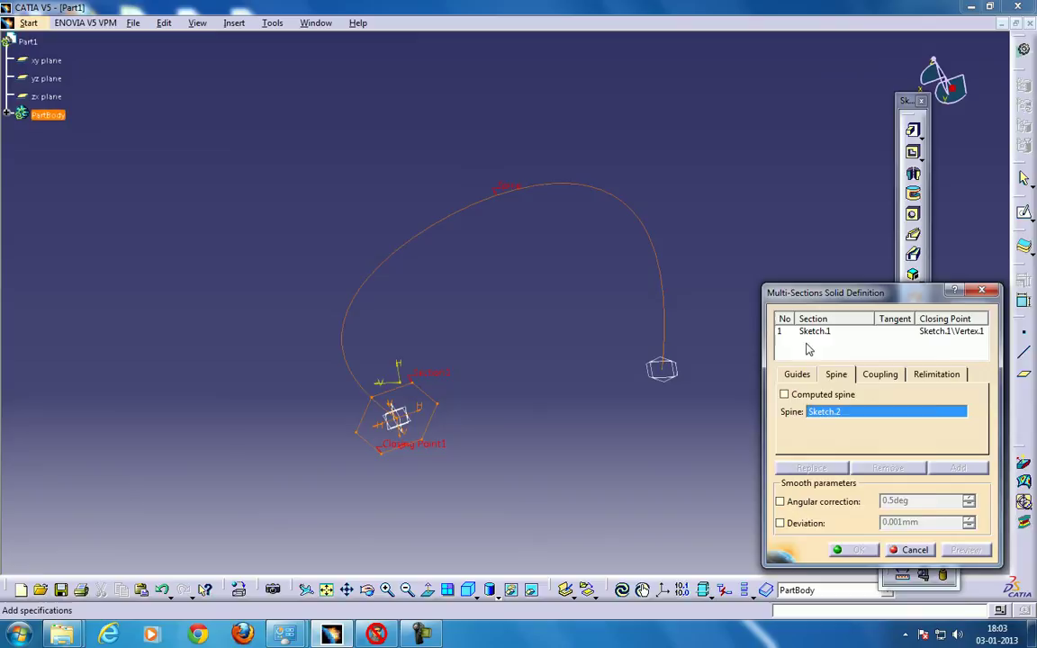
Step: Add Sketch.3 as the second section after Sketch.1
right_click(807, 349)
click(783, 347)
click(797, 374)
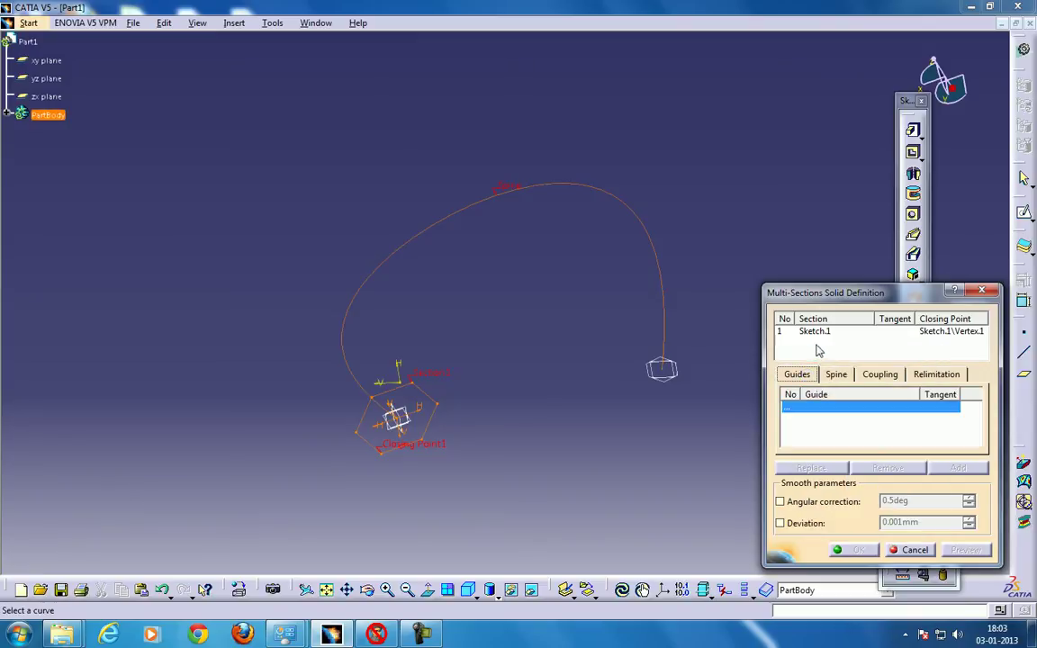
right_click(819, 351)
click(775, 352)
click(810, 330)
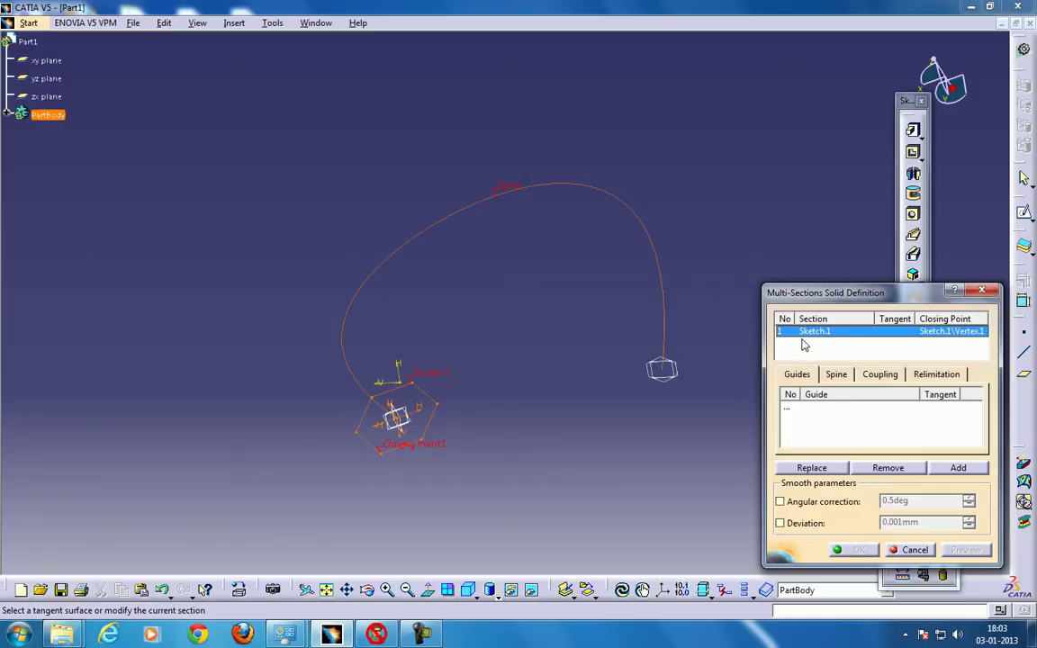
right_click(804, 345)
click(828, 497)
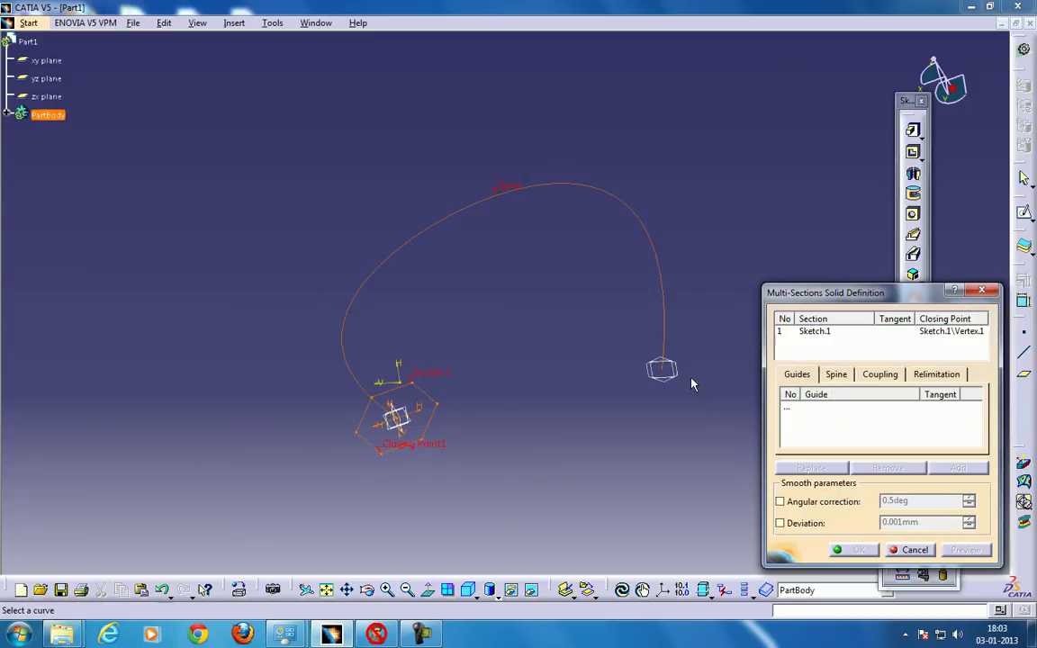
click(687, 369)
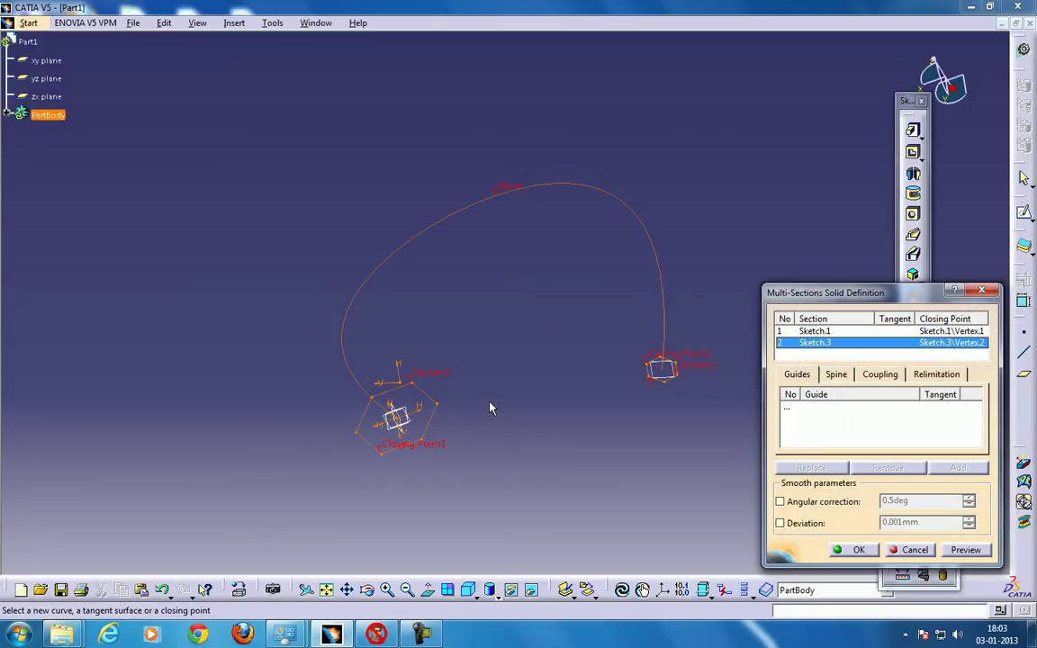
Step: Replace Sketch.1's closing point with Vertex.3
mouse_move(490, 398)
middle_down()
mouse_move(488, 435)
mouse_move(521, 407)
mouse_move(513, 425)
mouse_move(485, 436)
middle_up()
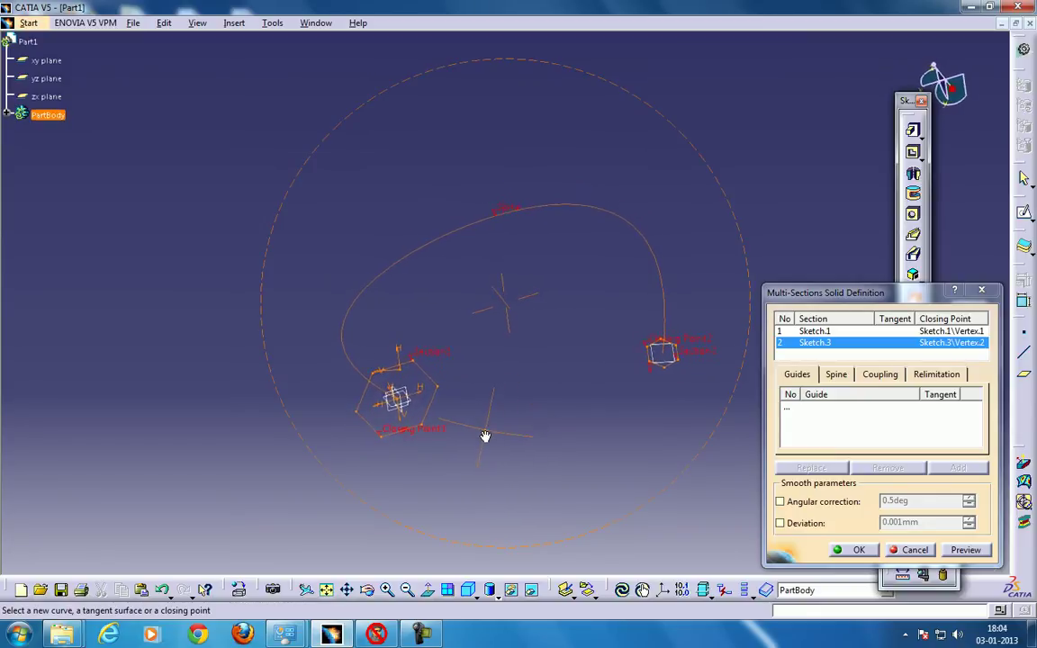
right_click(422, 439)
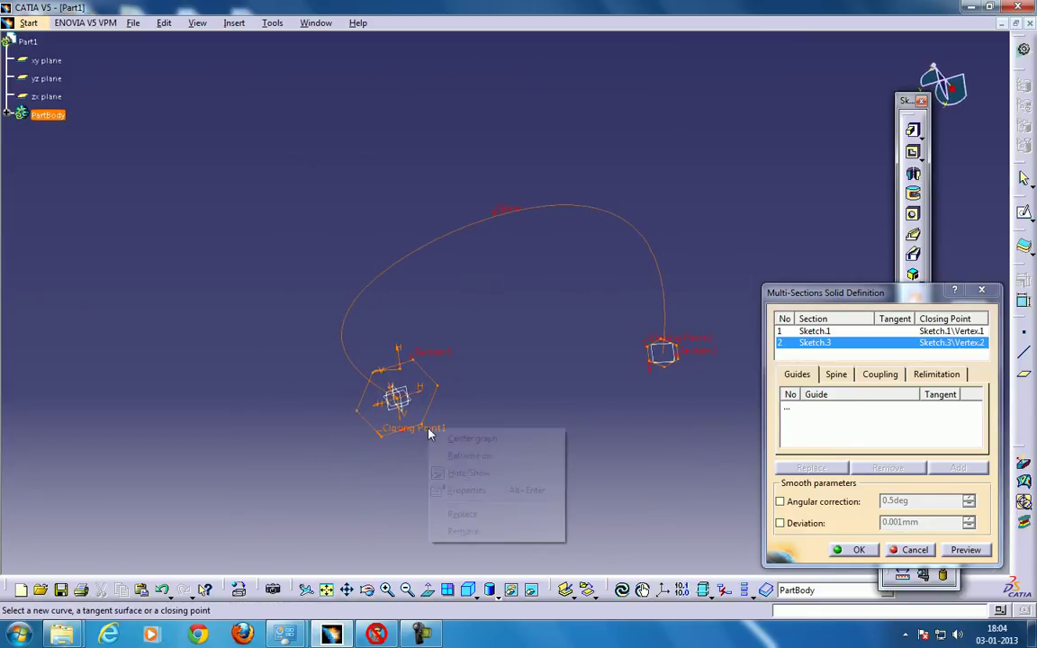
click(461, 513)
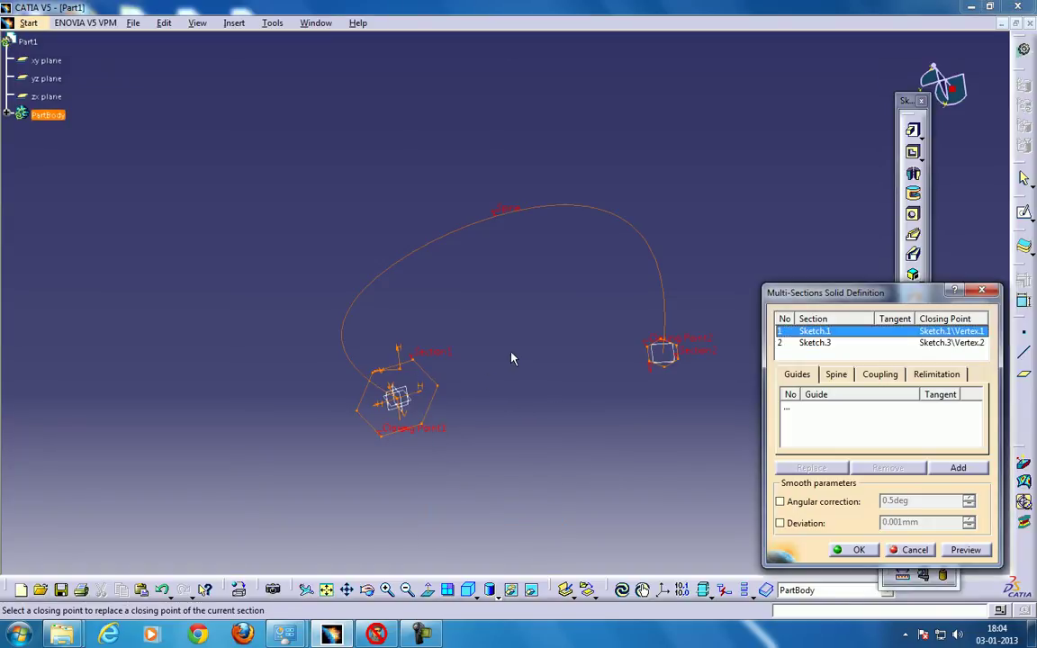
middle_drag(514, 354, 504, 414)
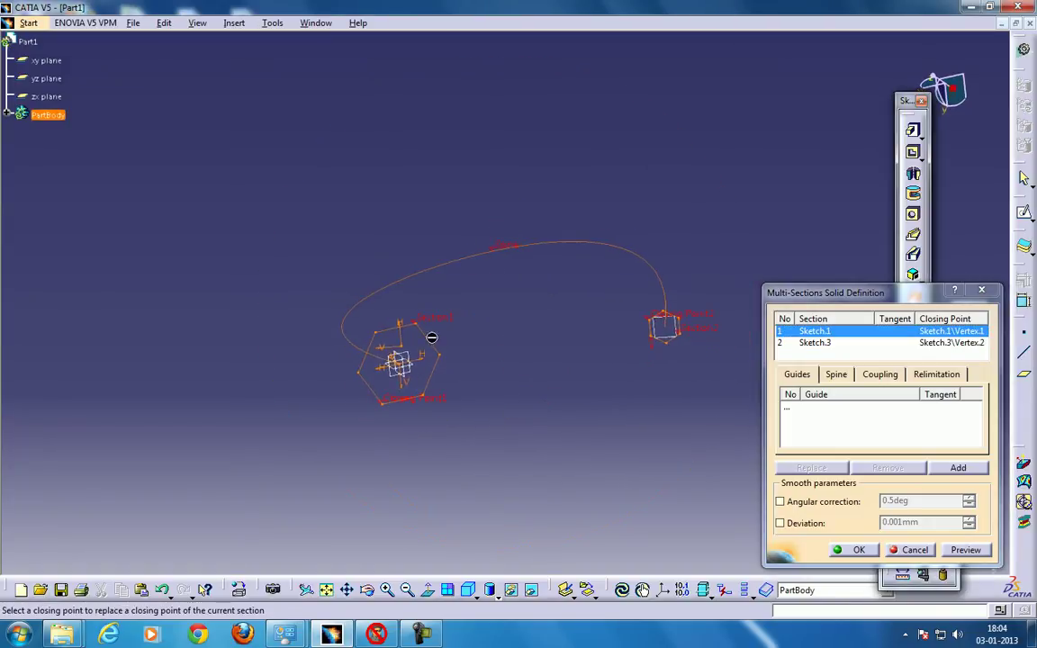
click(451, 362)
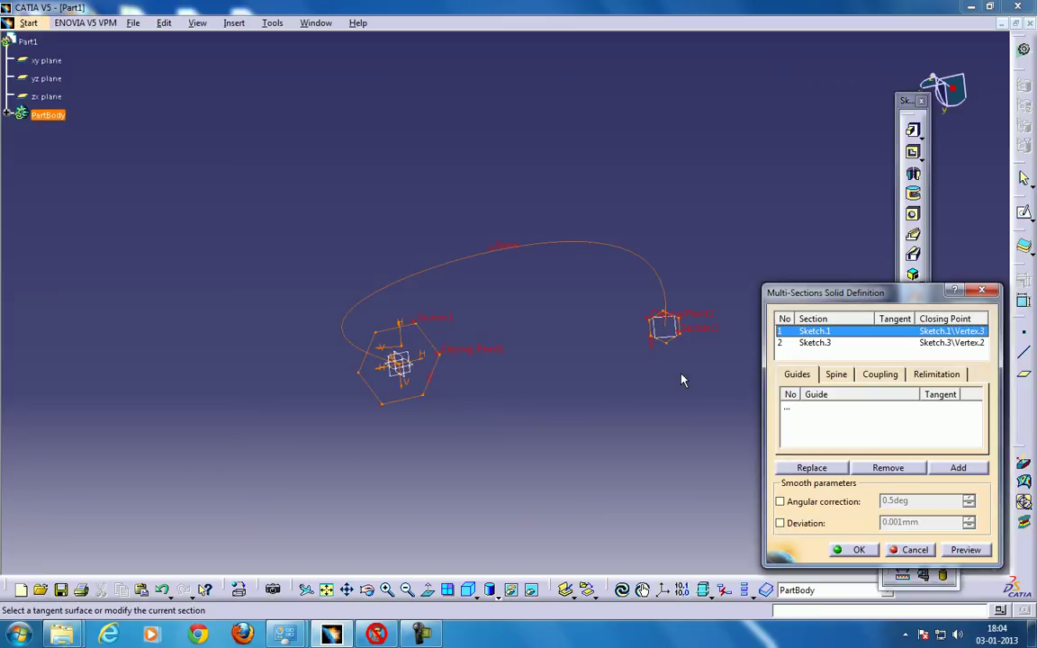
Step: Preview the lofted hexagonal solid with the revised closing point and inspect it from several angles
click(965, 549)
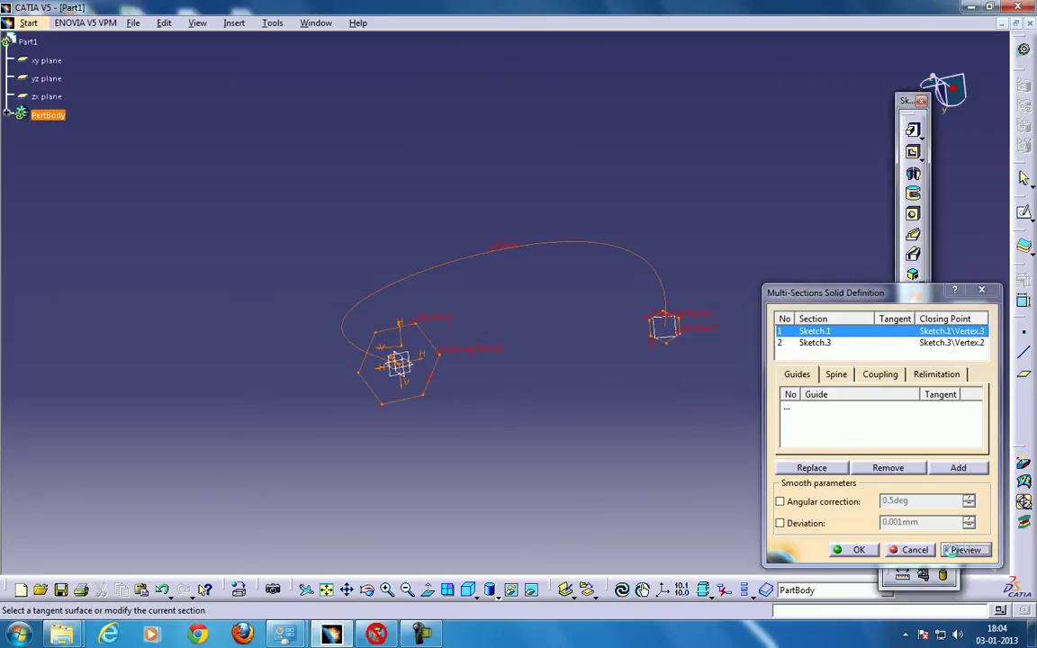
middle_drag(454, 337, 652, 344)
middle_drag(563, 362, 587, 367)
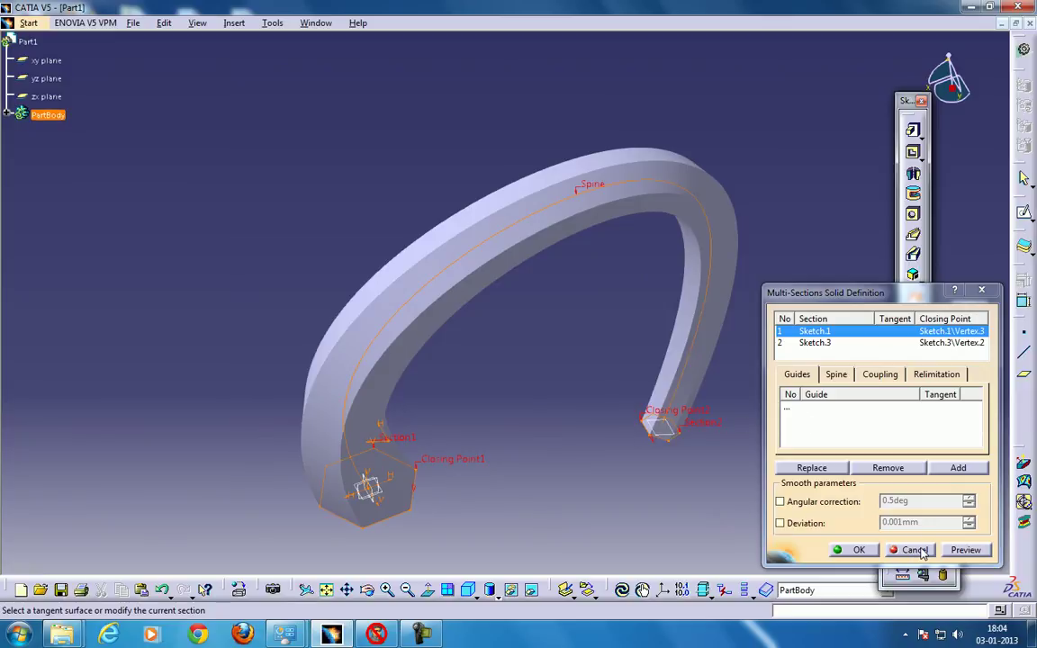
ctrl+middle_drag(569, 439, 472, 301)
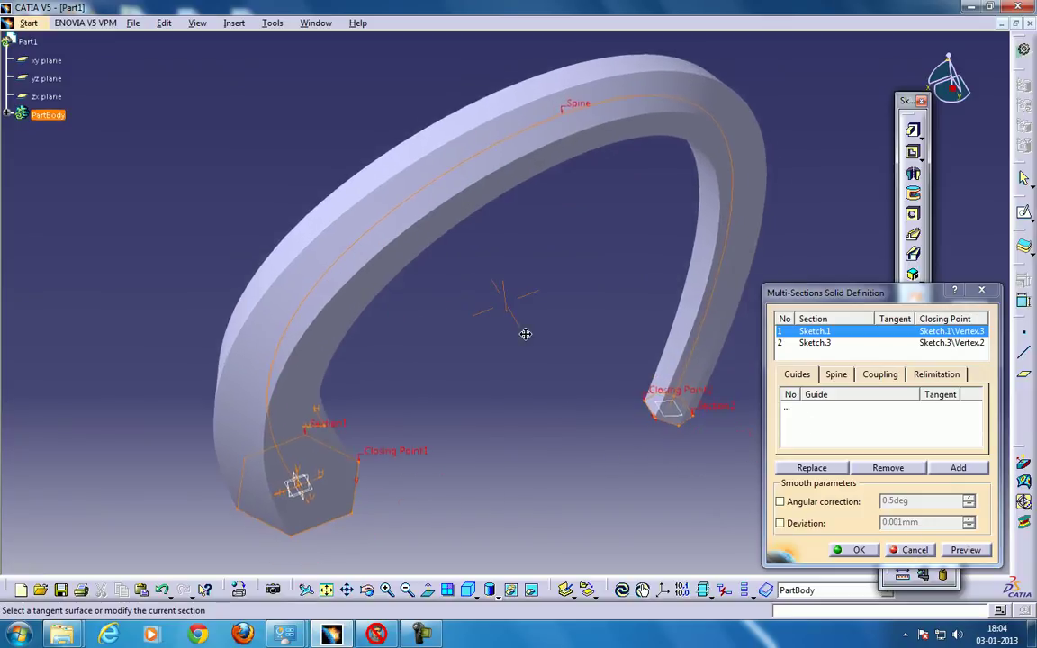
Step: Discard the current loft and start a new multi-sections solid from Sketch.1 to Sketch.3
click(915, 550)
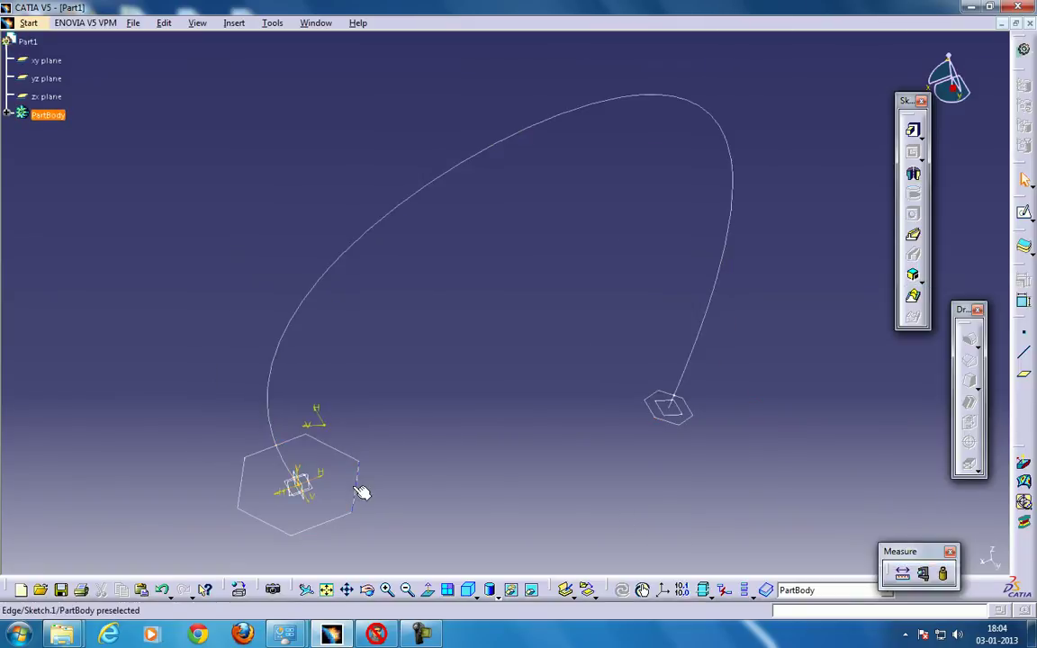
click(360, 493)
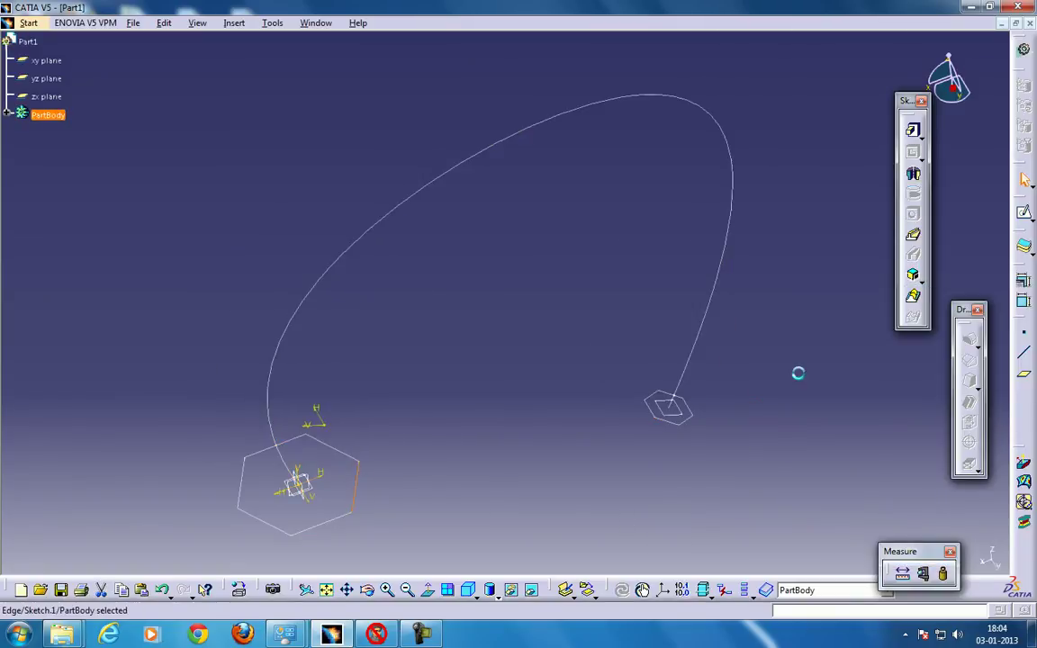
click(913, 296)
click(675, 420)
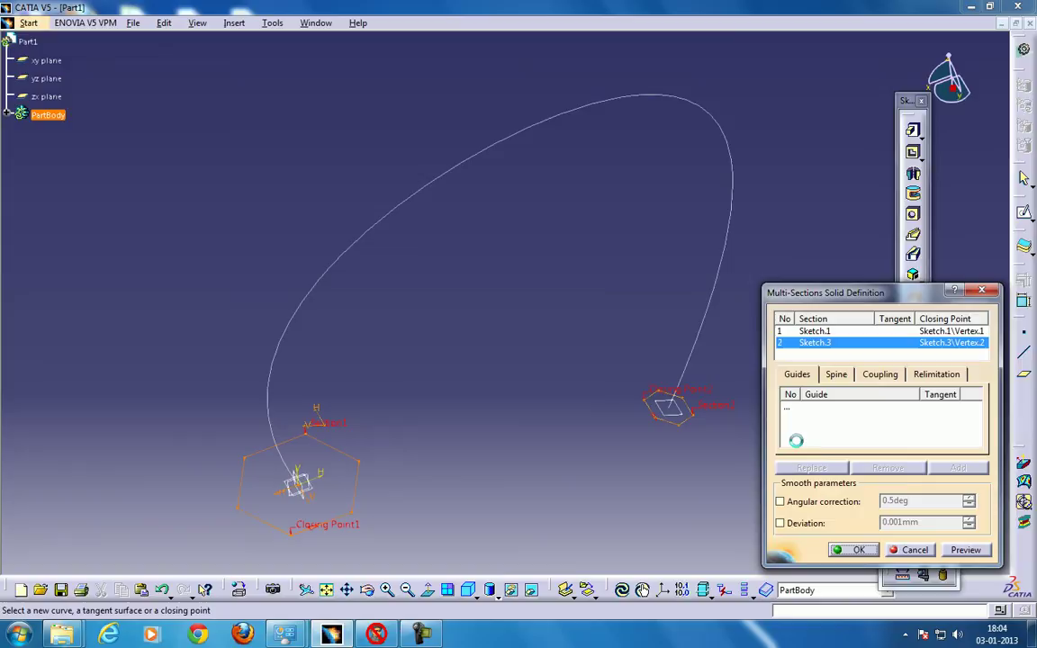
Step: Move Sketch.1's closing point to its top vertex and bring up the section coupling modes
click(878, 375)
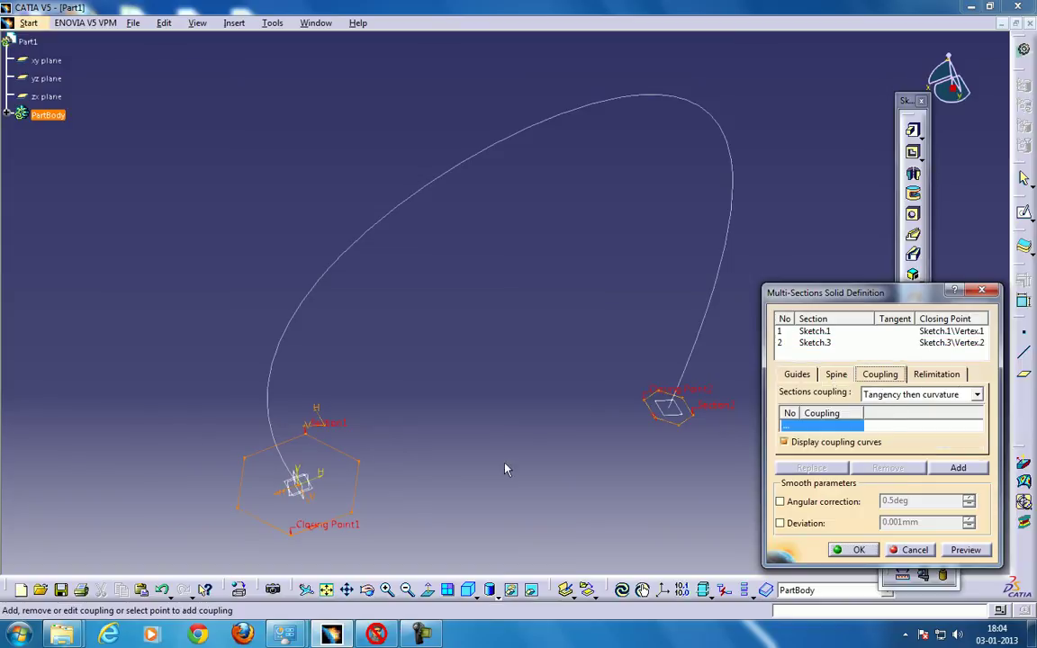
right_click(349, 534)
click(371, 495)
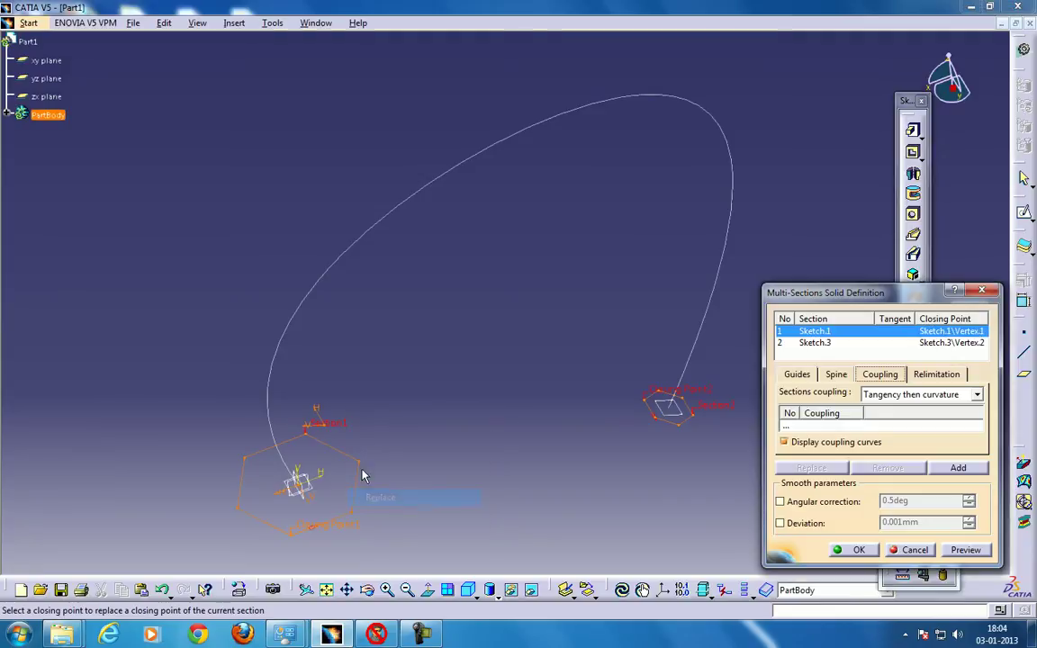
click(306, 436)
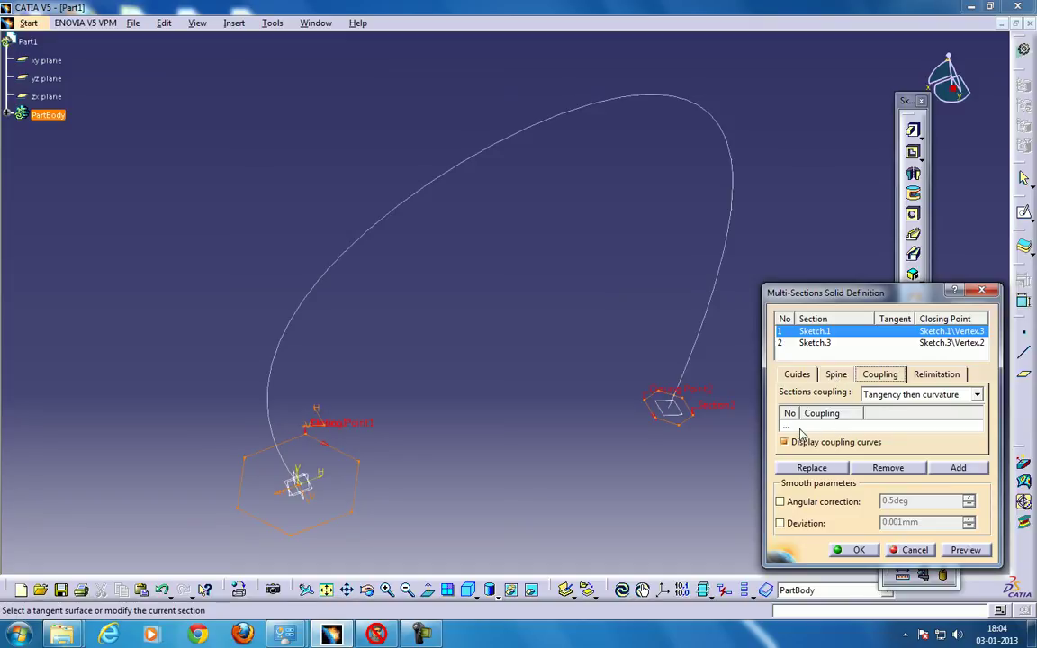
click(869, 395)
Step: Preview the hexagon loft with Ratio section coupling, inspect it from another angle, then cancel it
click(876, 413)
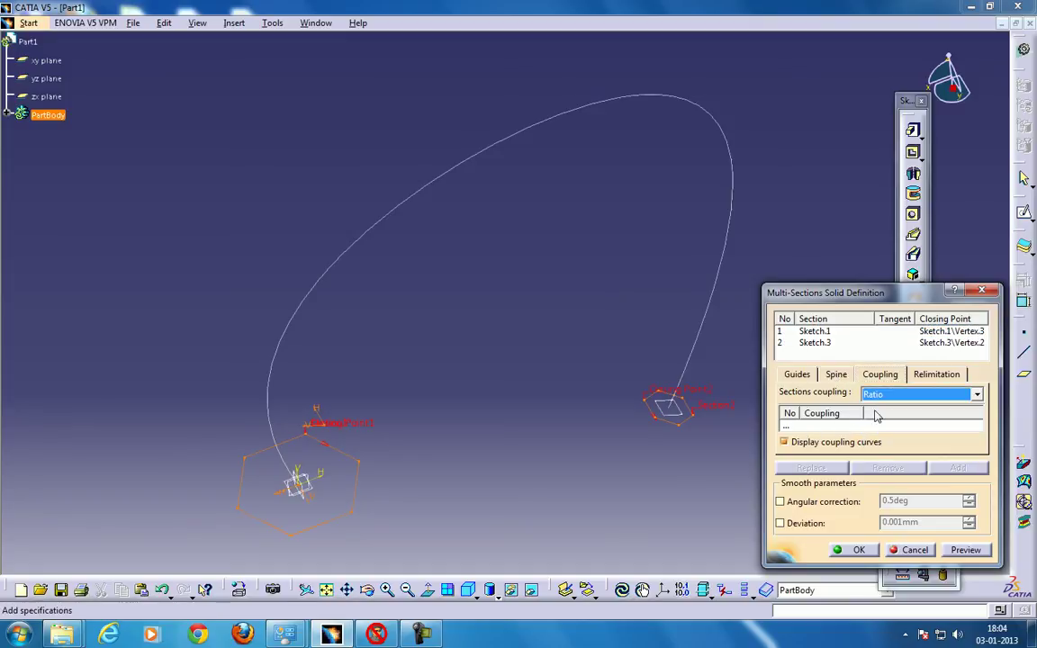
click(957, 551)
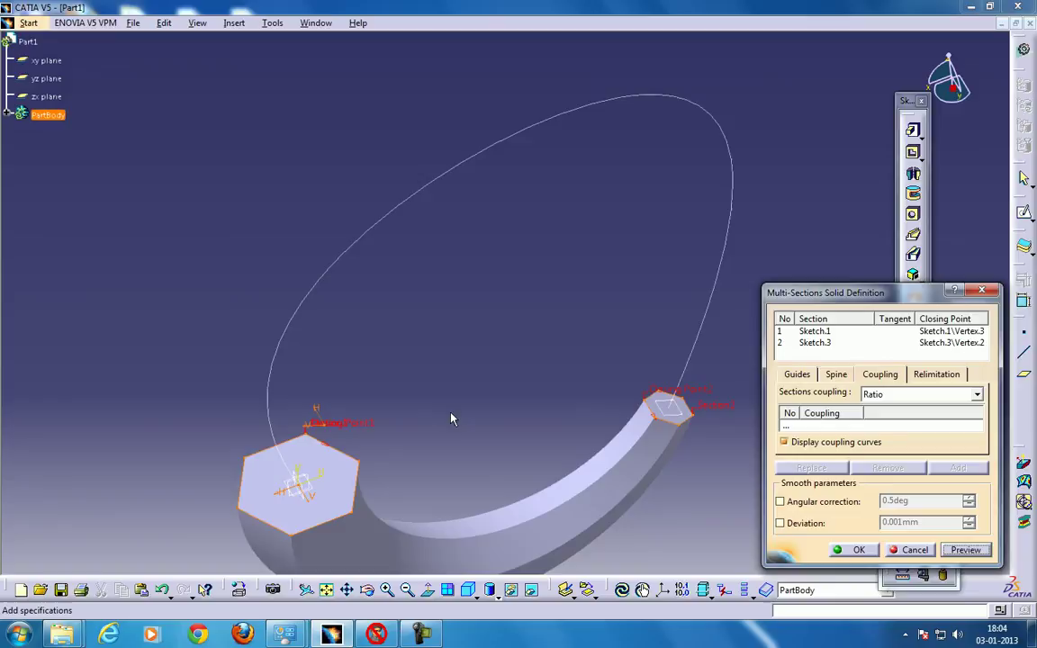
middle_drag(451, 419, 364, 449)
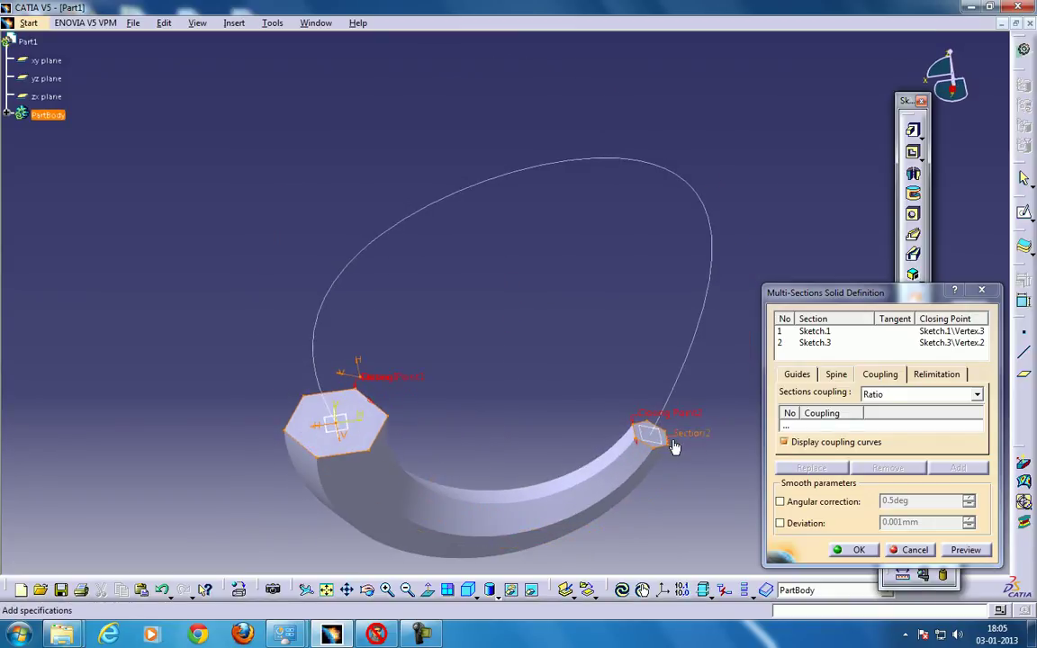
click(914, 551)
middle_drag(576, 355, 546, 371)
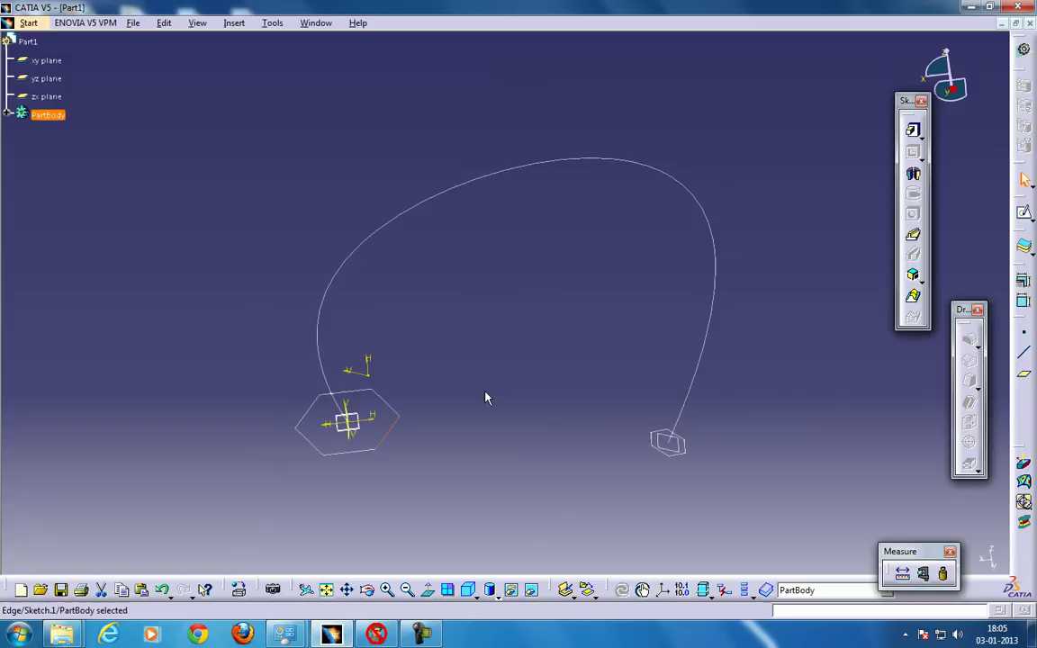